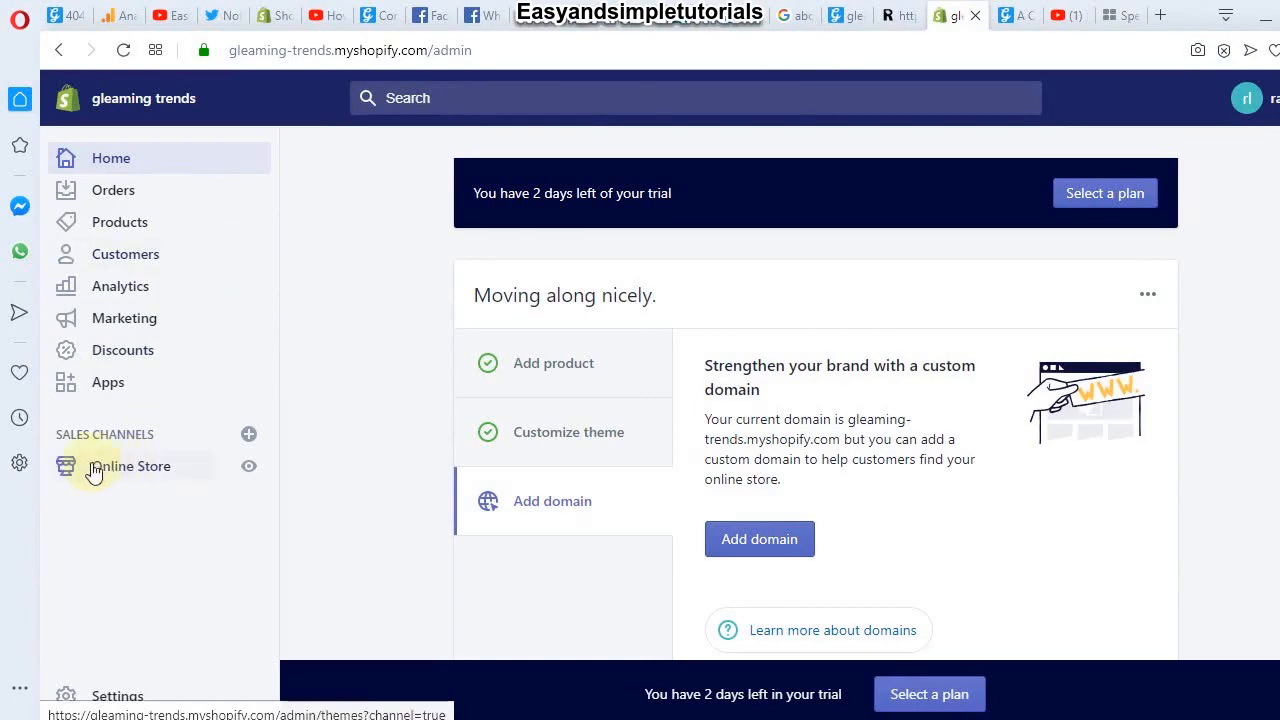
# Step: Add the Buy Button sales channel from the available sales channels list
pyautogui.click(248, 437)
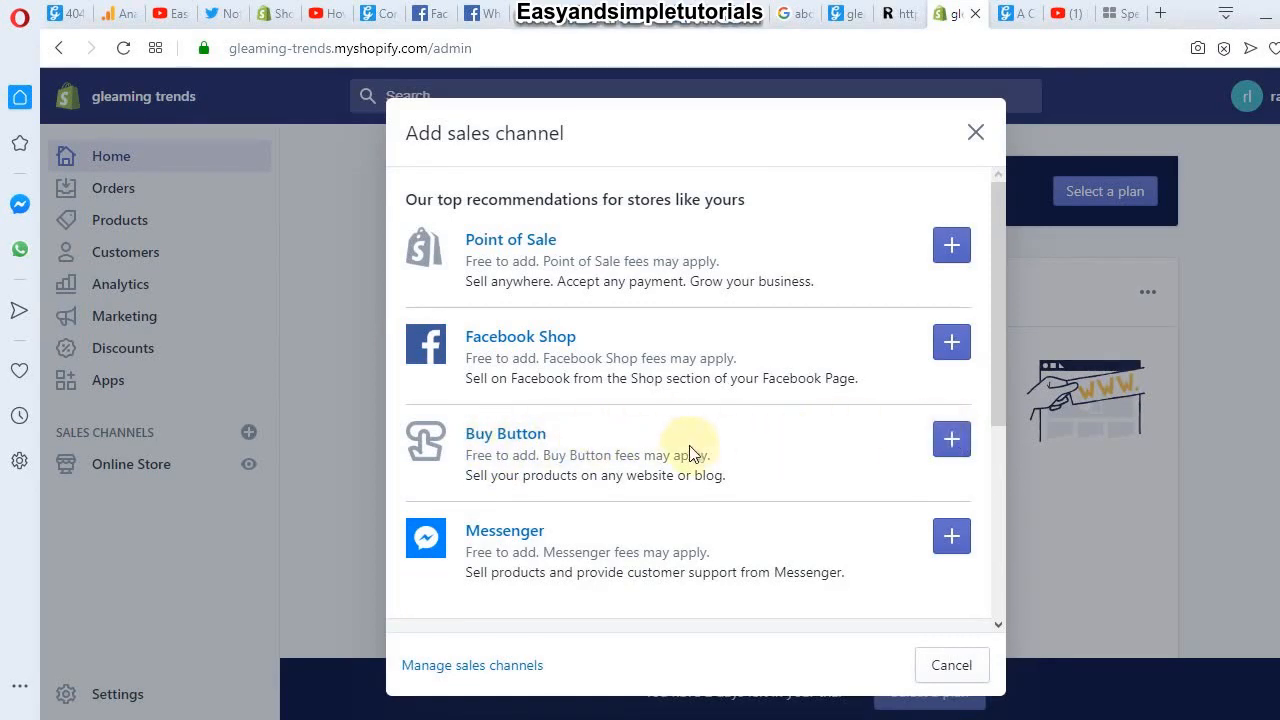
pyautogui.click(953, 440)
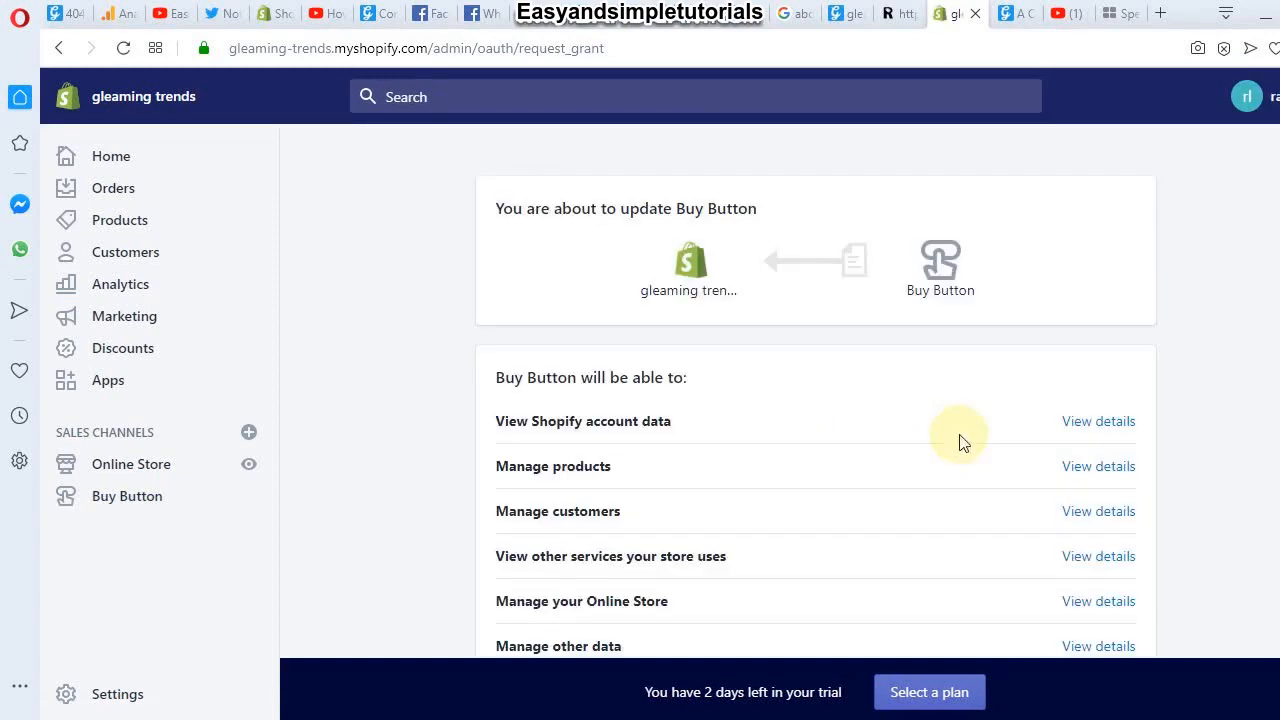
# Step: Approve the Buy Button channel's permissions, including Manage products, and begin creating a Buy Button
pyautogui.scroll(-3, 960, 440)
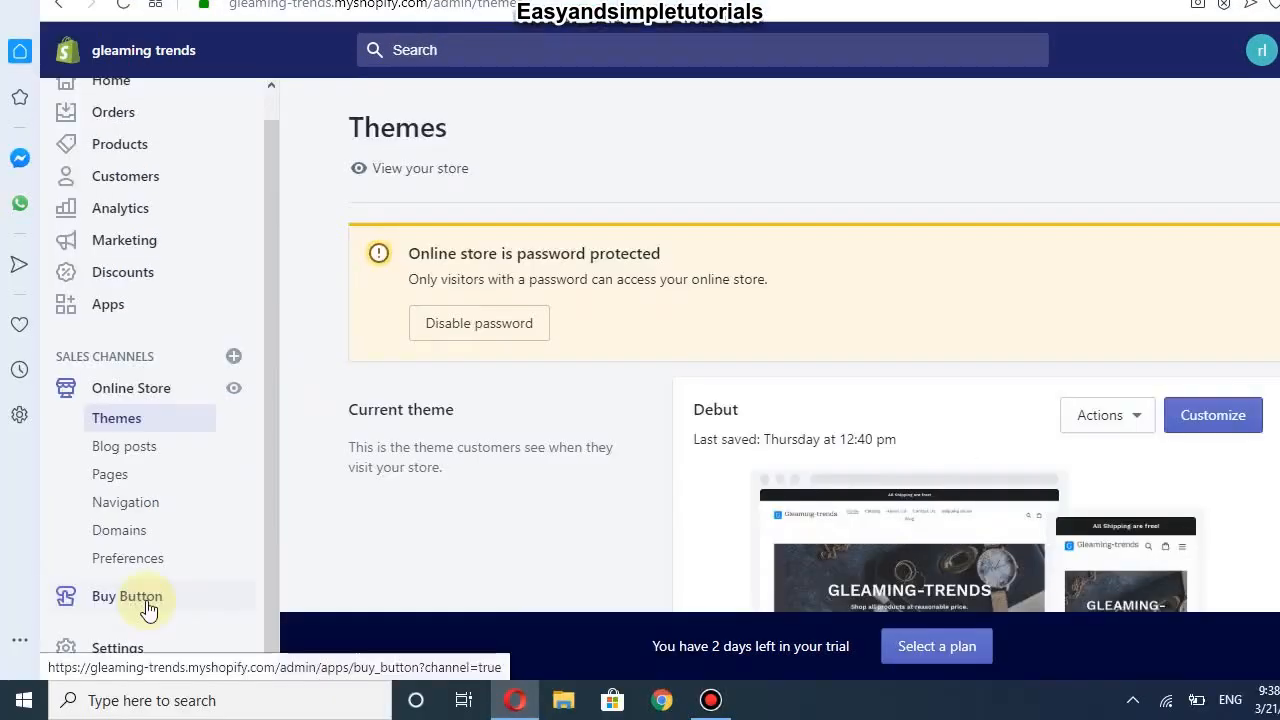
pyautogui.doubleClick(147, 600)
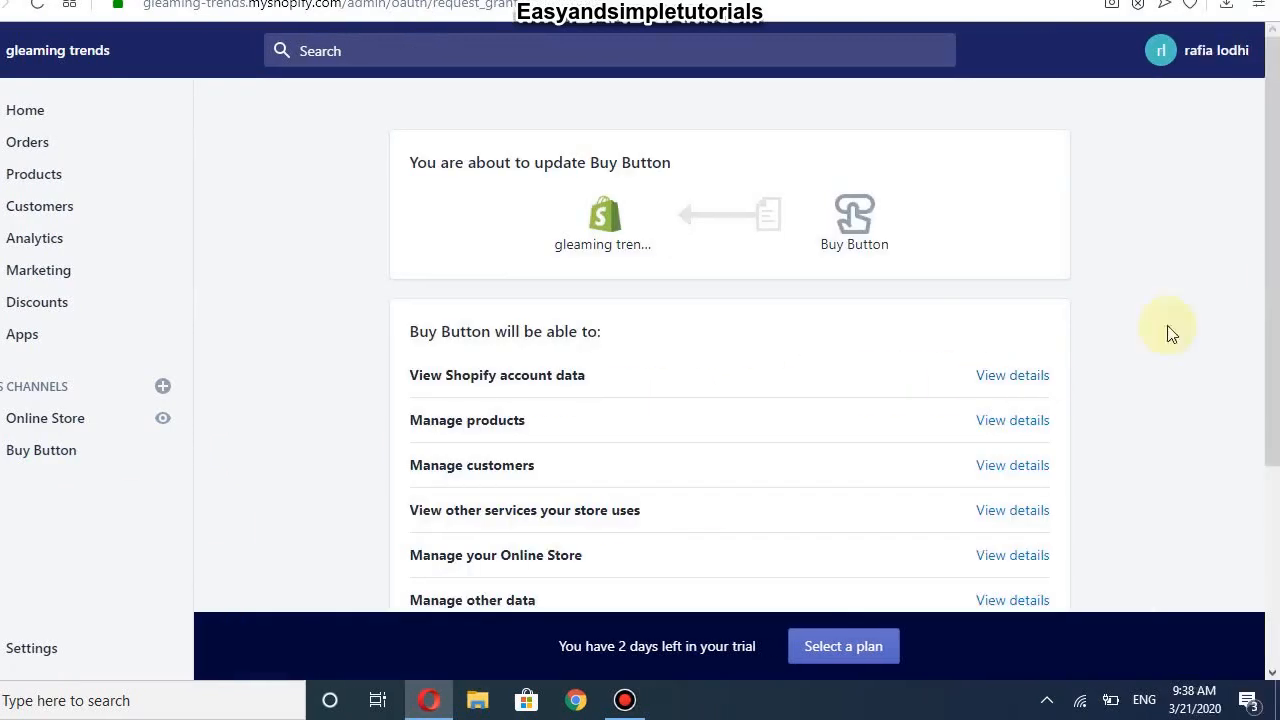
pyautogui.scroll(-2, 1254, 331)
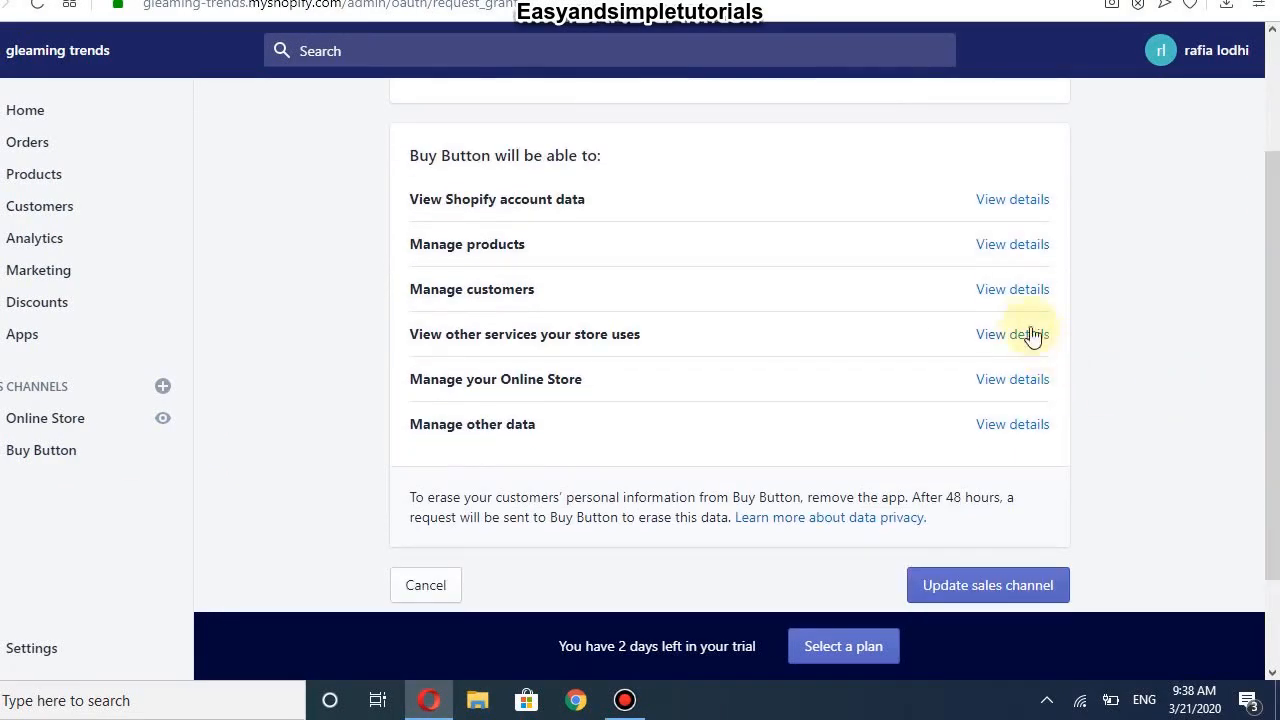
pyautogui.click(1005, 250)
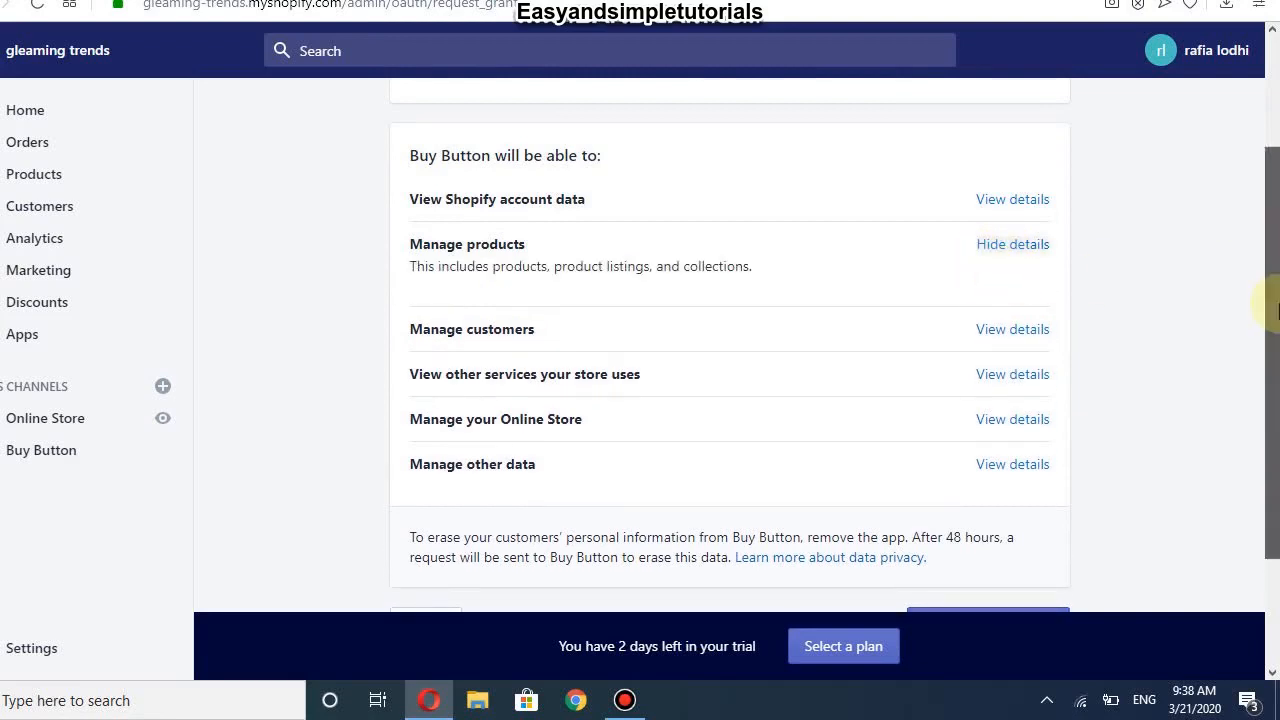
pyautogui.scroll(-2, 1275, 310)
pyautogui.click(997, 467)
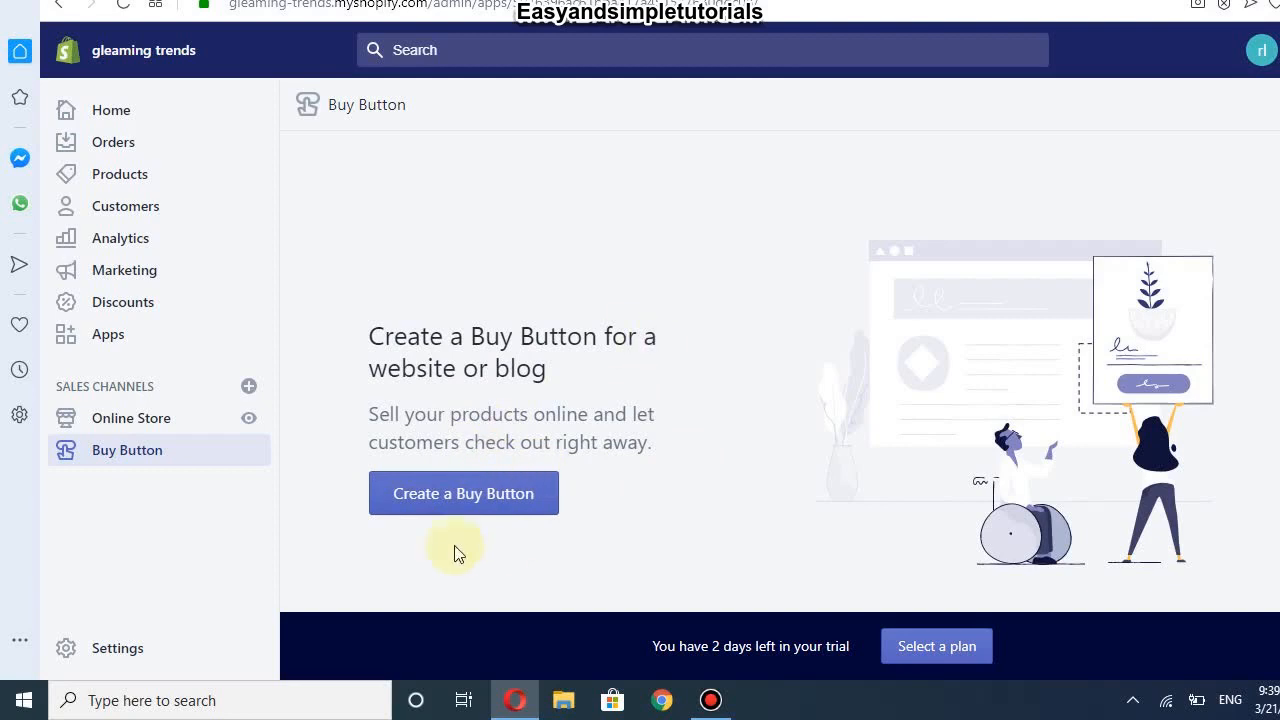
pyautogui.click(444, 500)
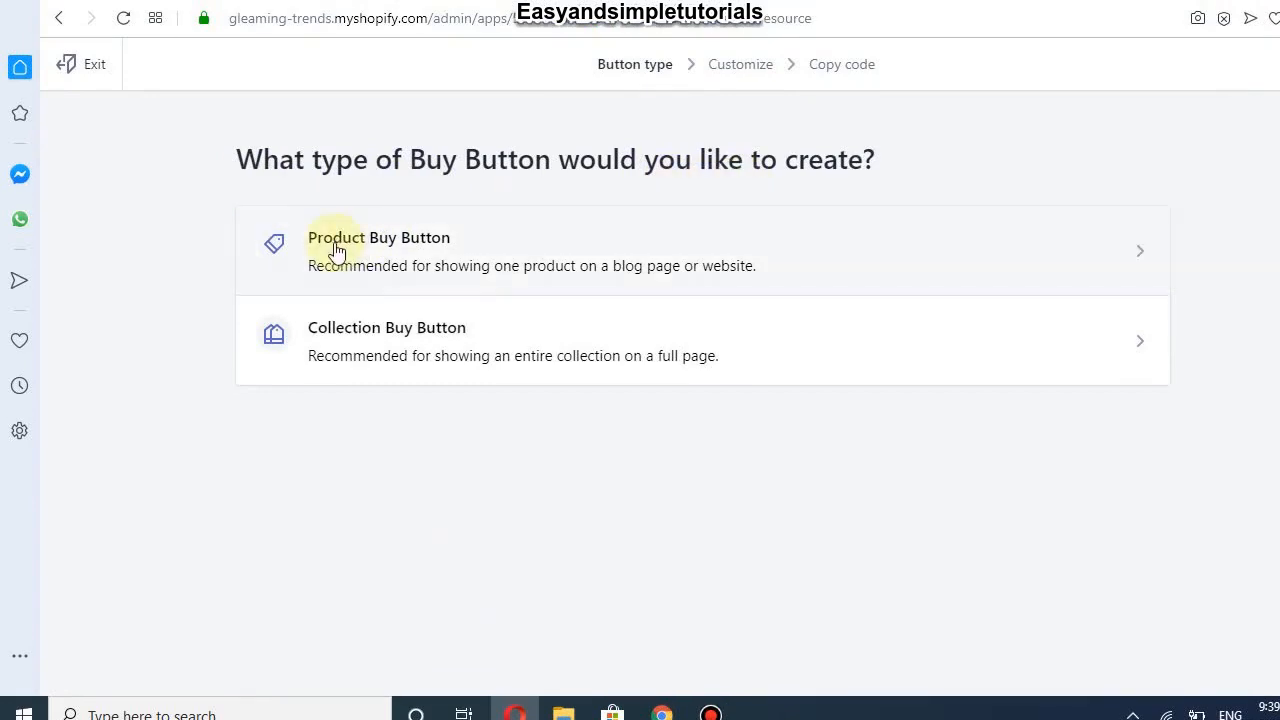
# Step: Create a Product Buy Button for the Canvas Harness Energy Hanging Scroll
pyautogui.click(388, 255)
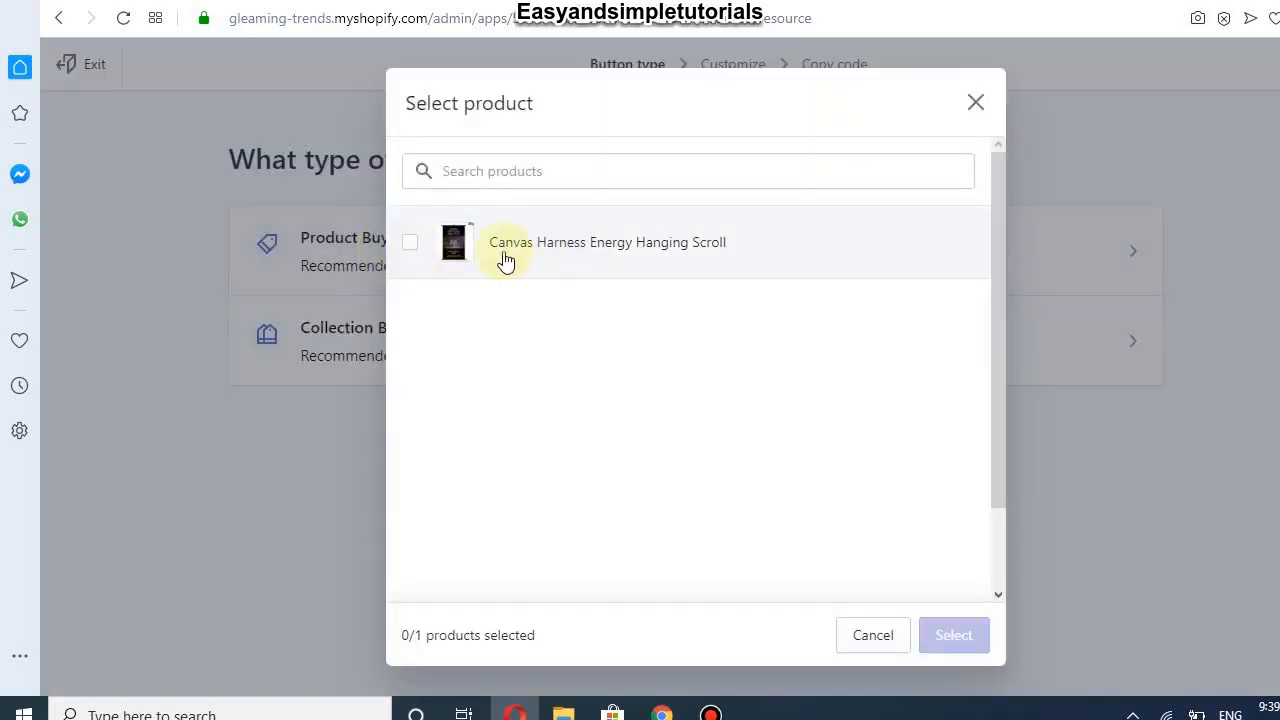
pyautogui.click(418, 252)
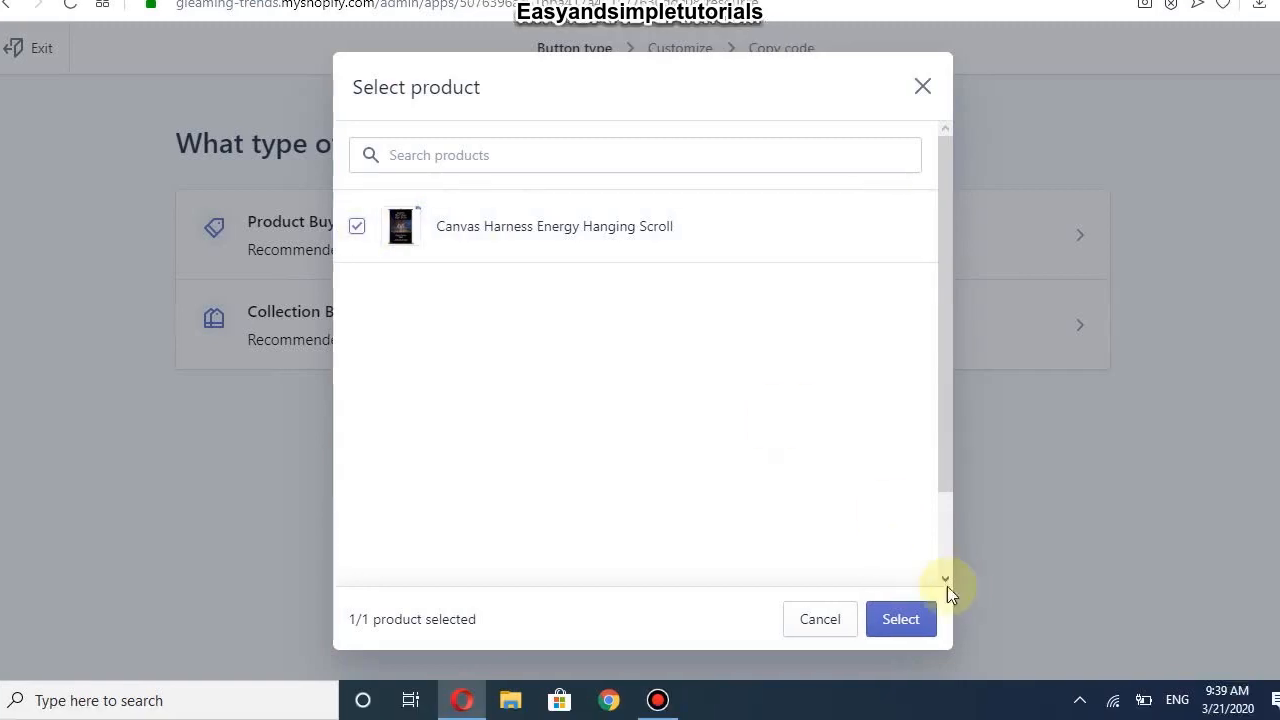
pyautogui.click(947, 633)
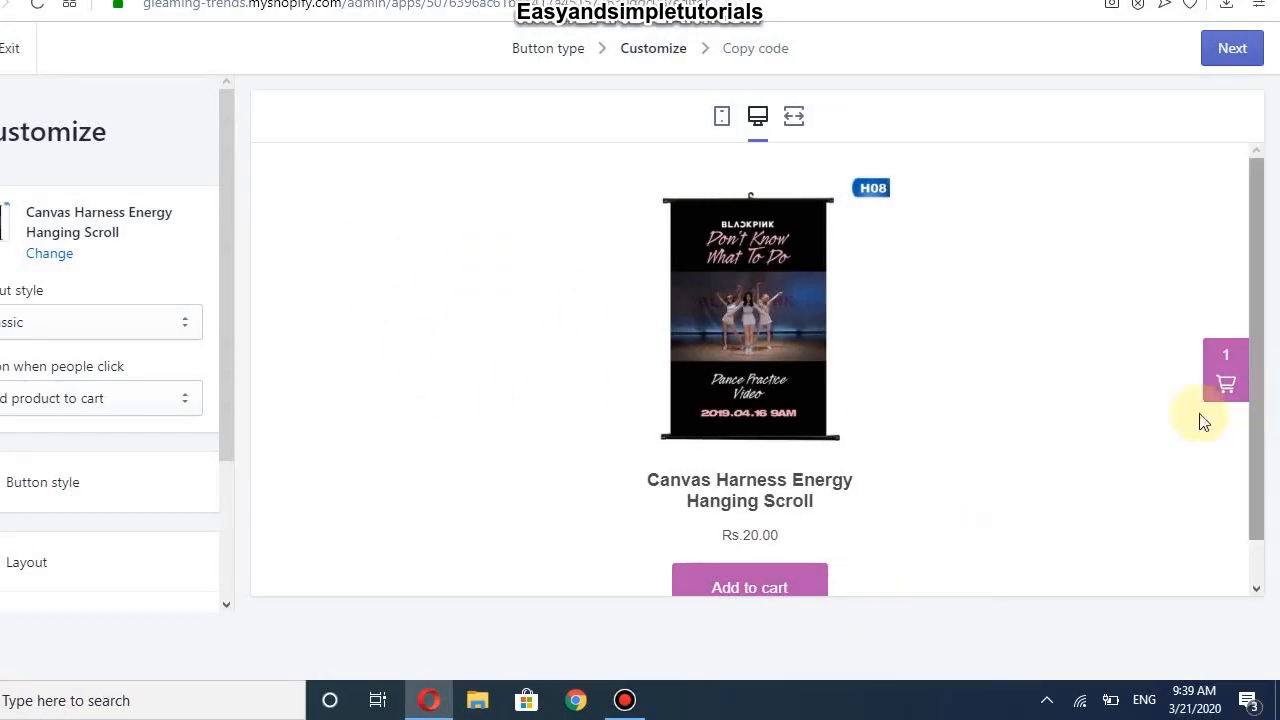
# Step: Check the preview cart, keep the Classic layout and Add product to cart action, then open Button style
pyautogui.moveTo(1255, 369); pyautogui.dragTo(1255, 460)
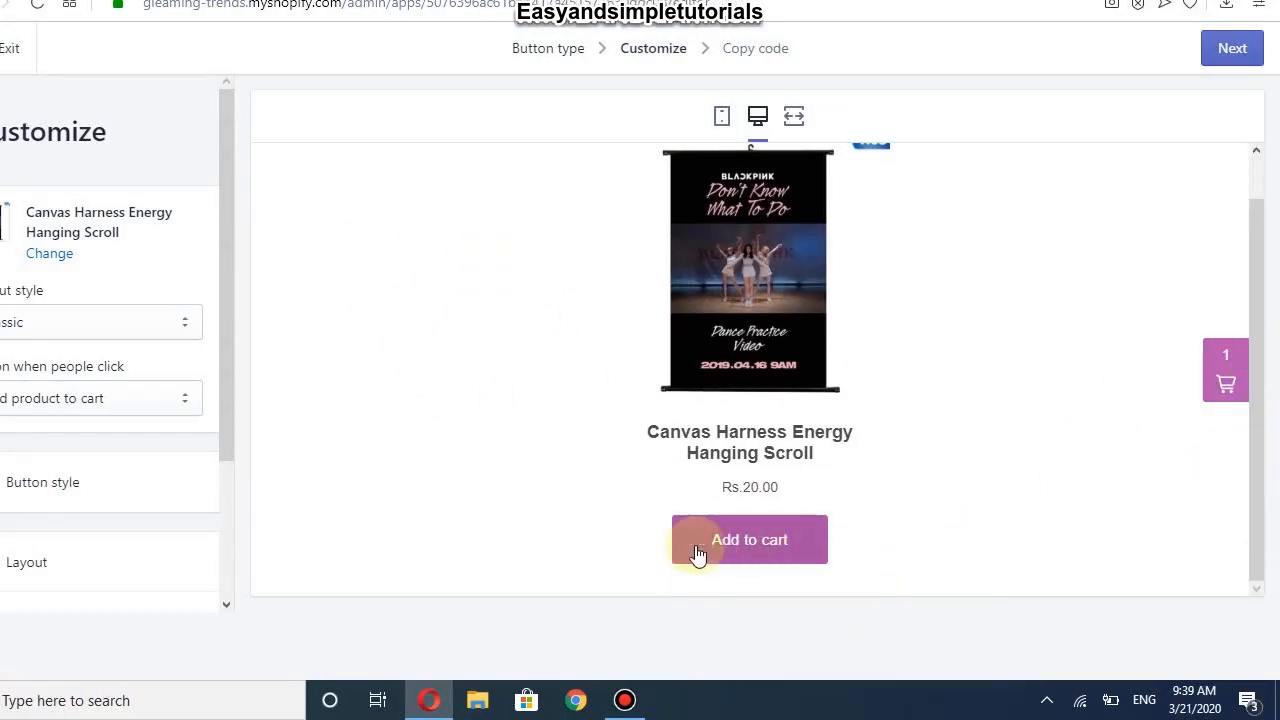
pyautogui.click(1224, 376)
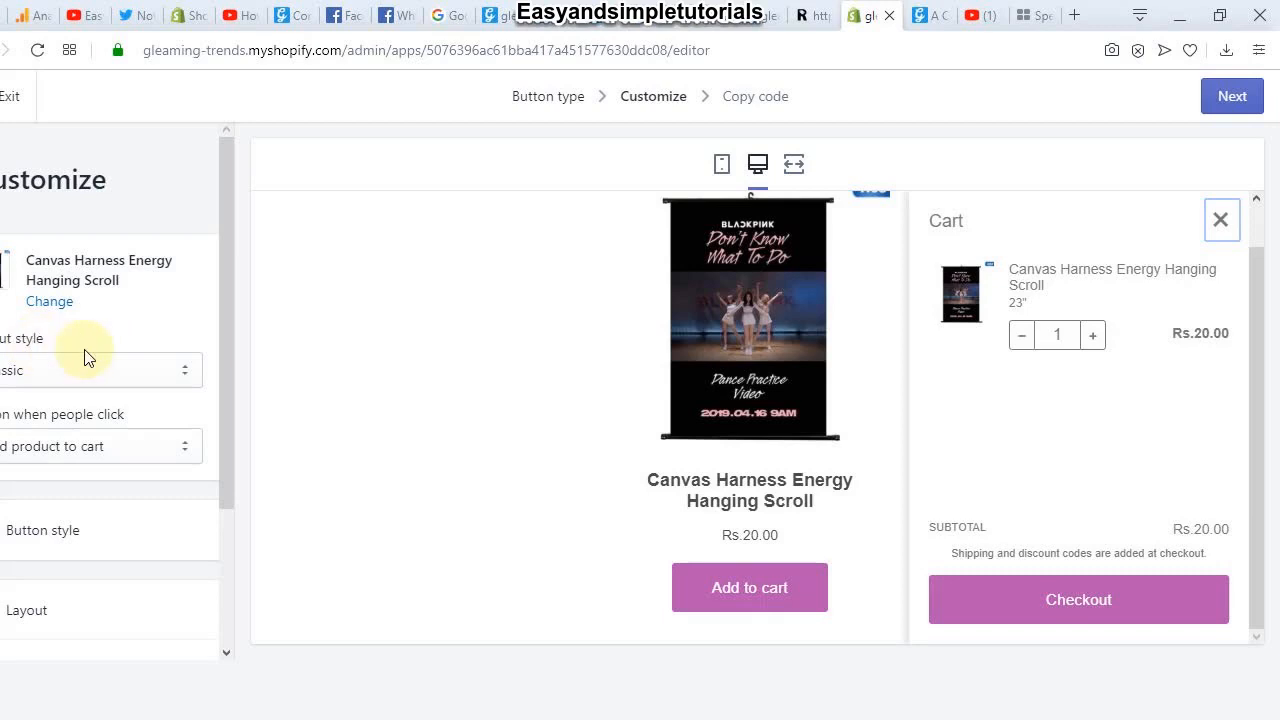
pyautogui.click(28, 371)
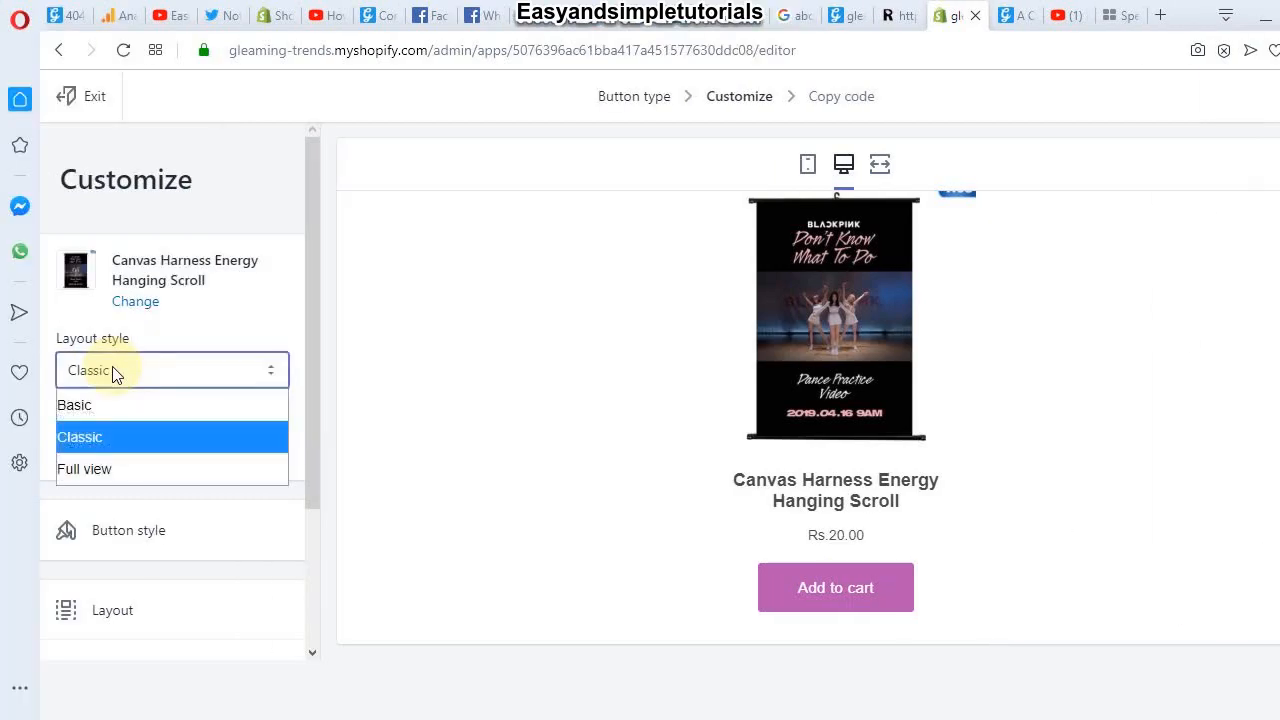
pyautogui.click(136, 451)
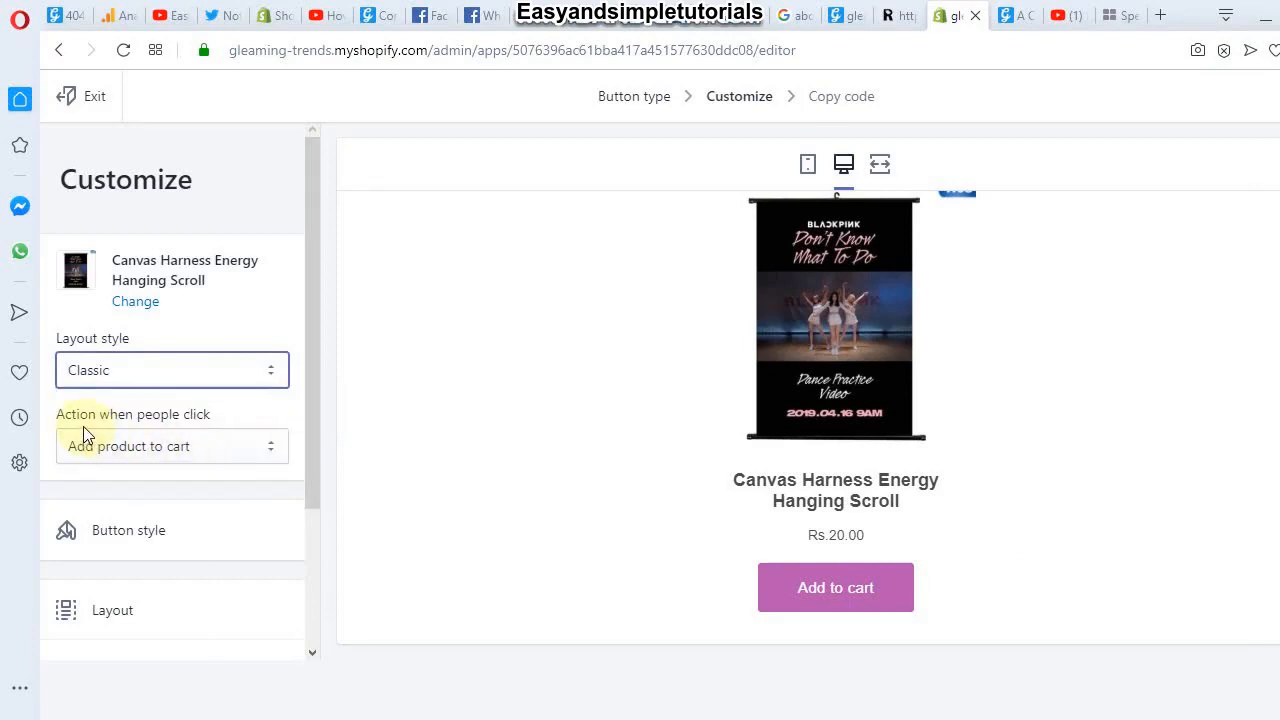
pyautogui.click(186, 446)
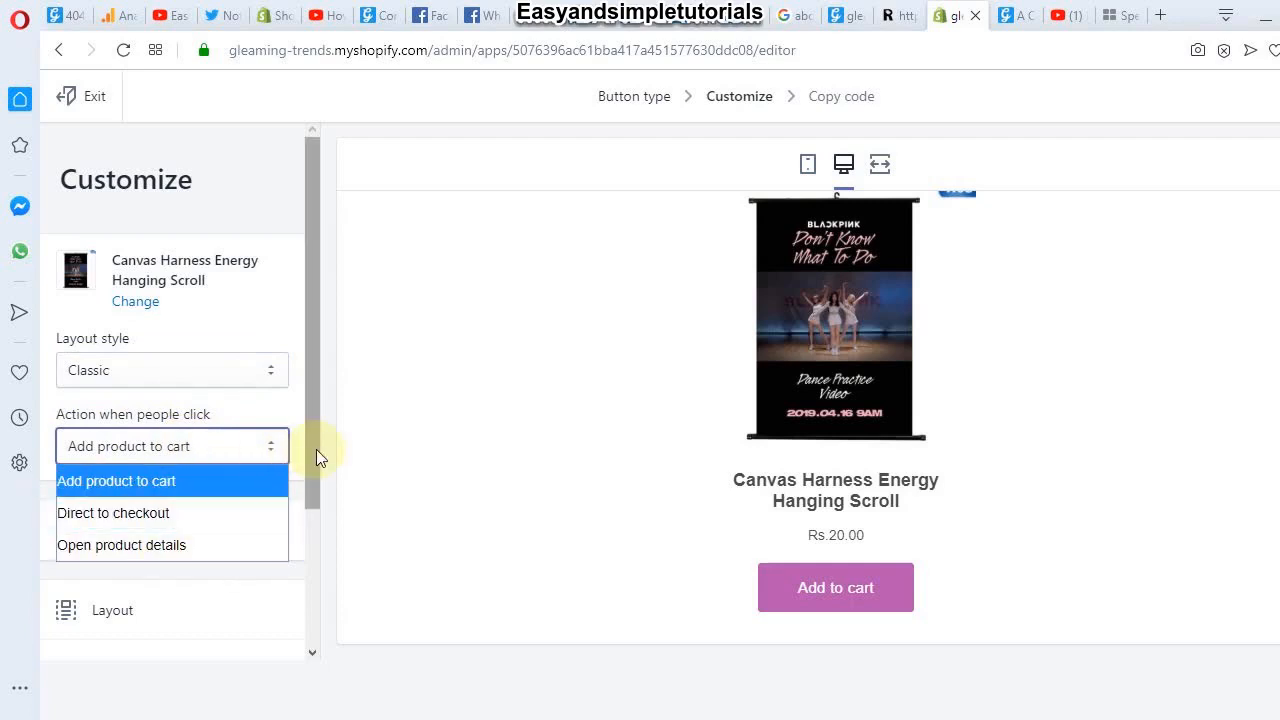
pyautogui.scroll(-1, 315, 449)
pyautogui.moveTo(315, 473); pyautogui.dragTo(312, 515)
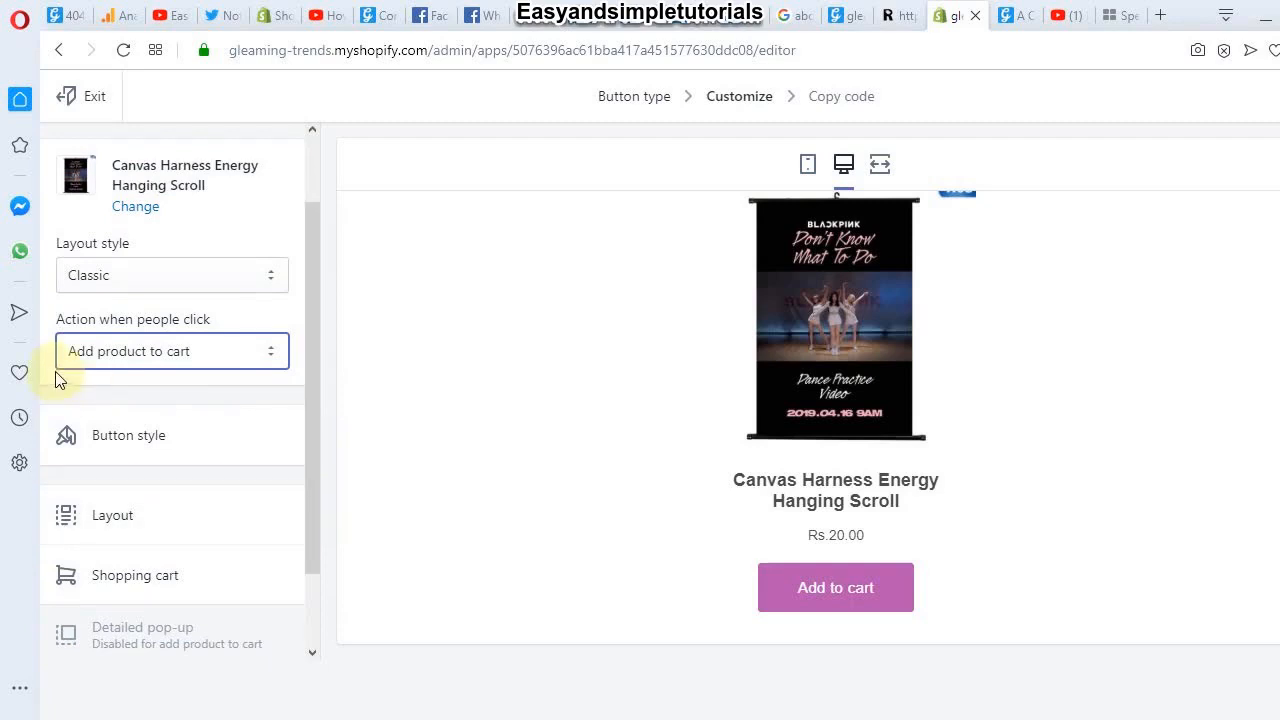
pyautogui.click(120, 450)
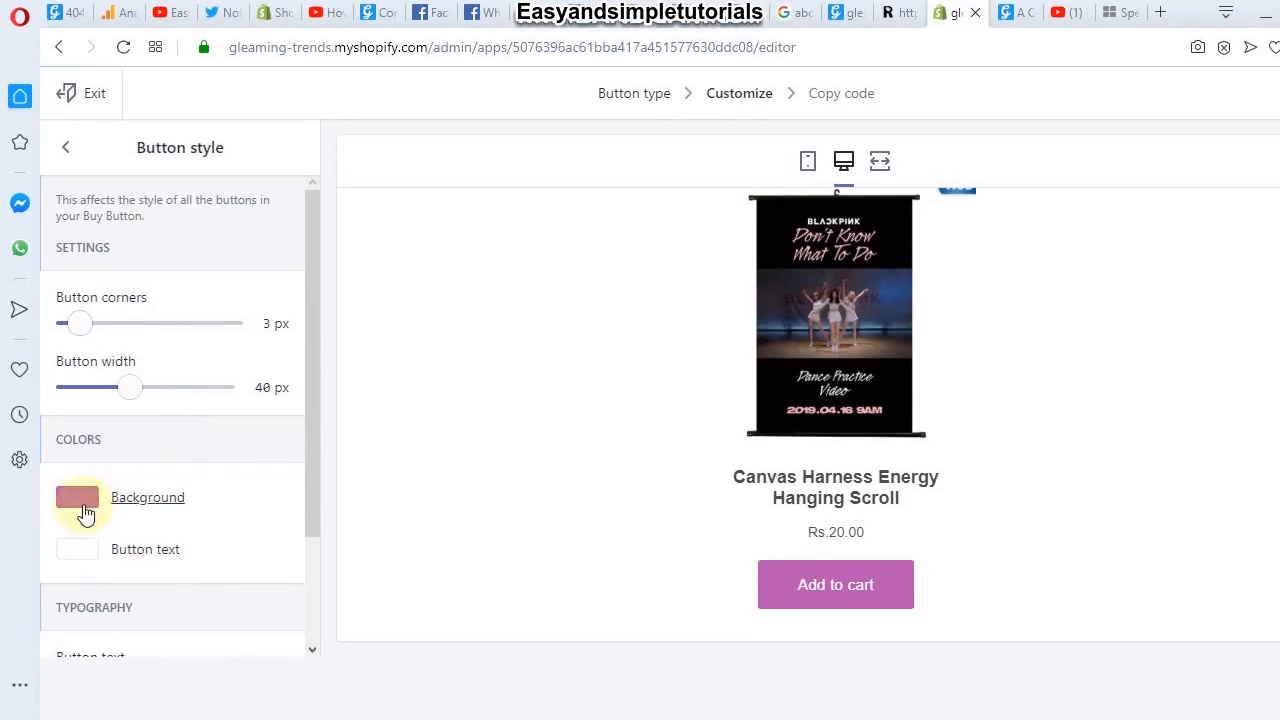
# Step: Change the button background from pink to blue and adjust the button text colour
pyautogui.click(85, 513)
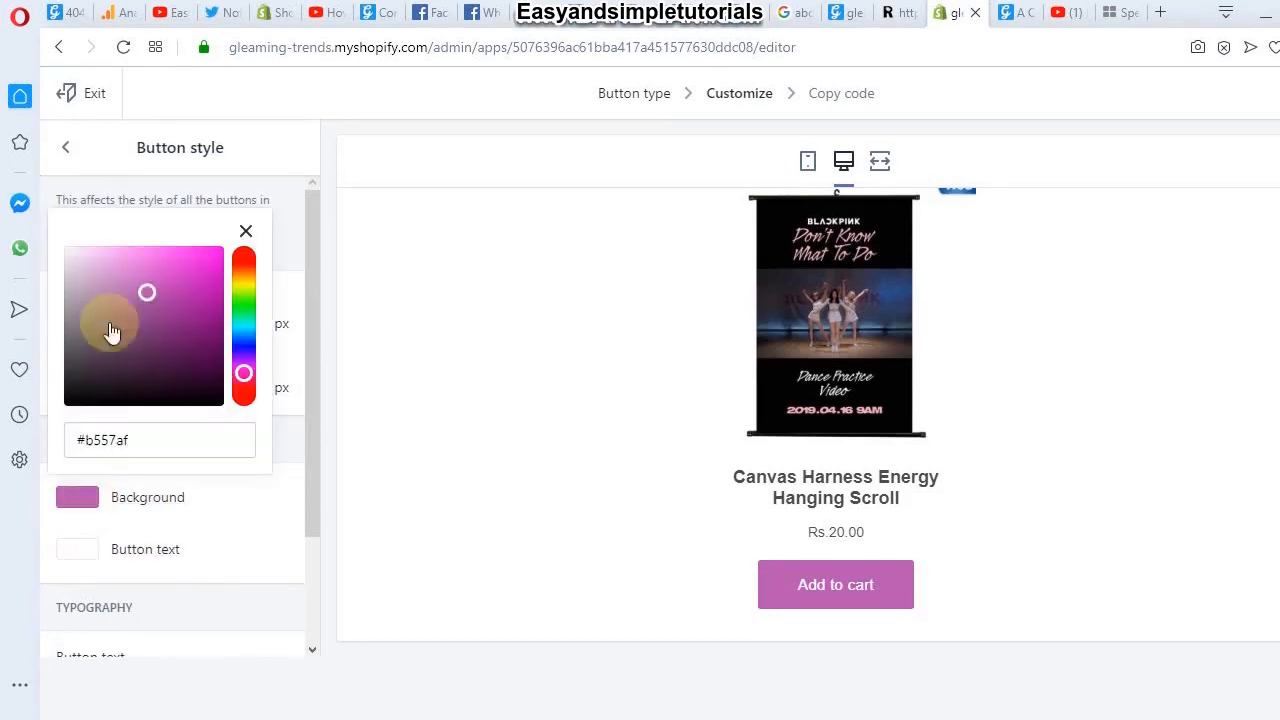
pyautogui.moveTo(242, 372); pyautogui.dragTo(240, 341)
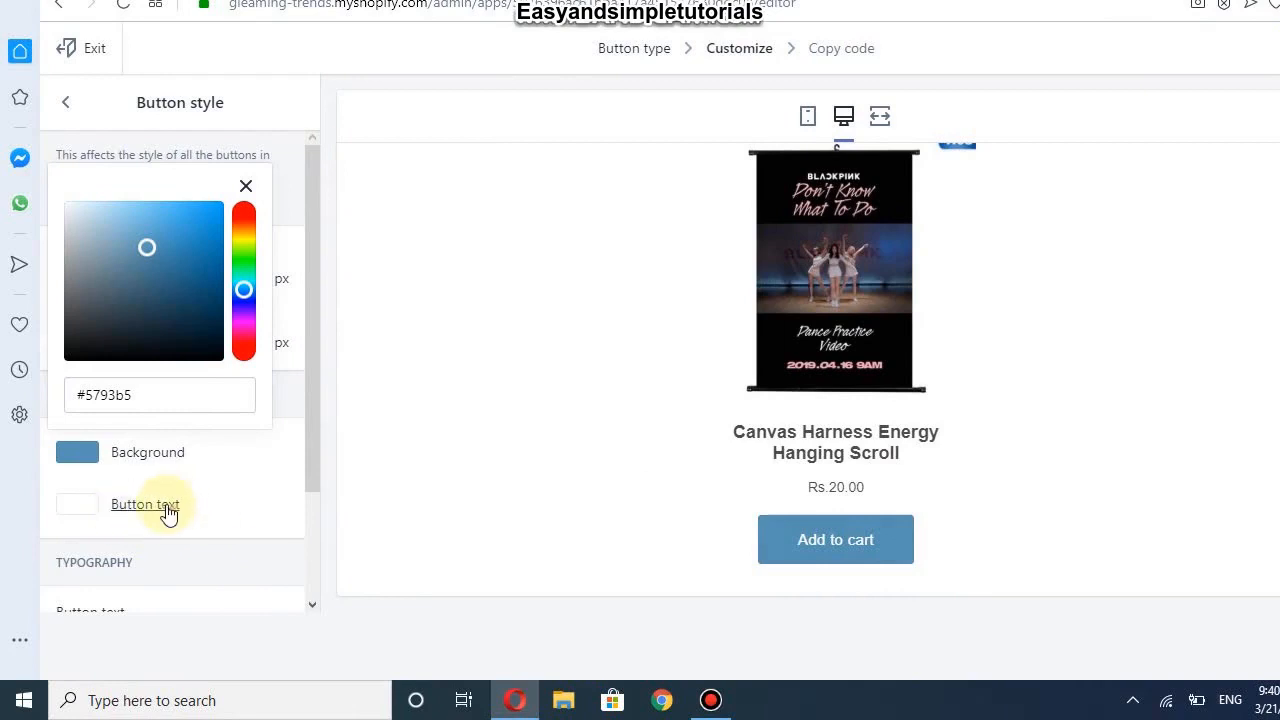
pyautogui.click(145, 505)
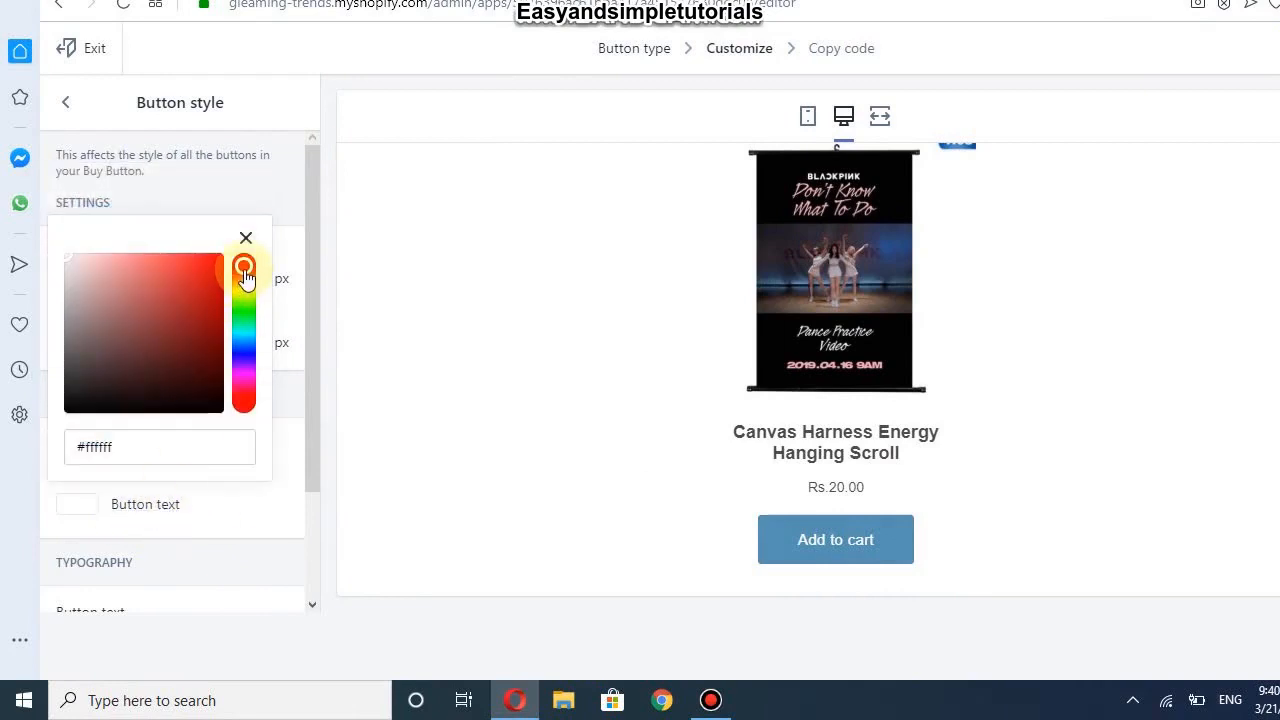
pyautogui.moveTo(243, 268); pyautogui.dragTo(244, 336)
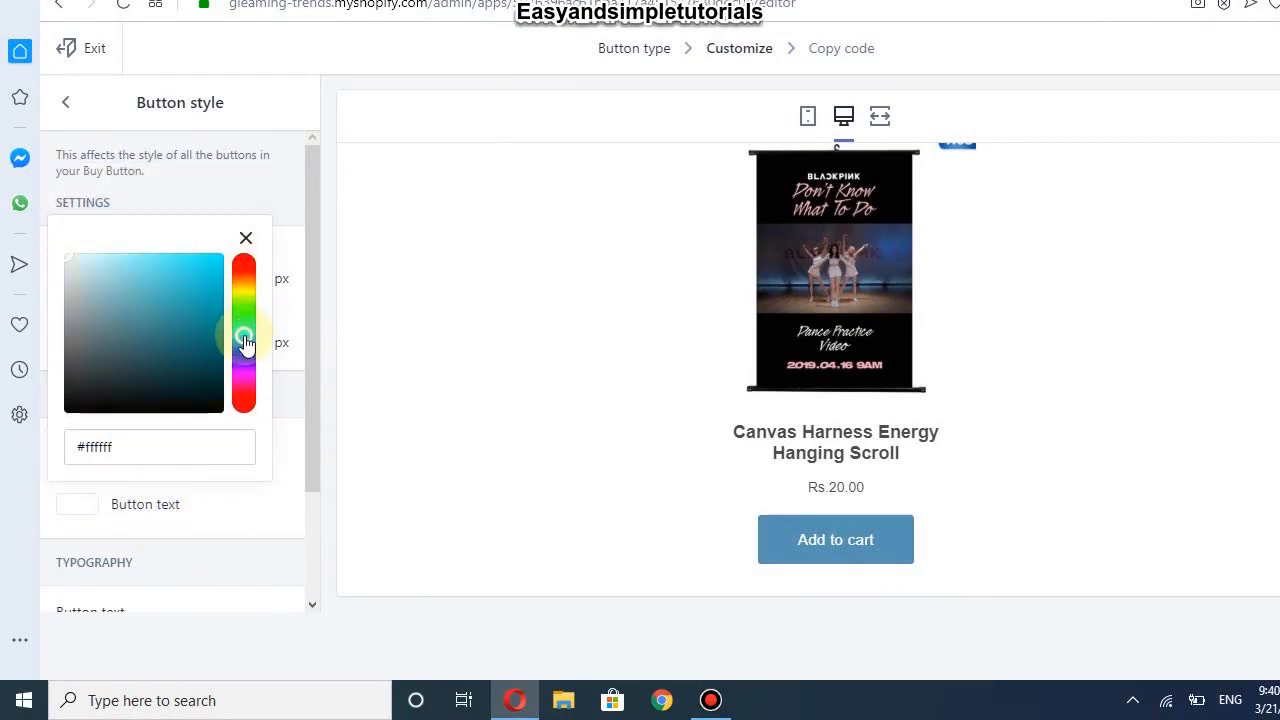
pyautogui.click(308, 369)
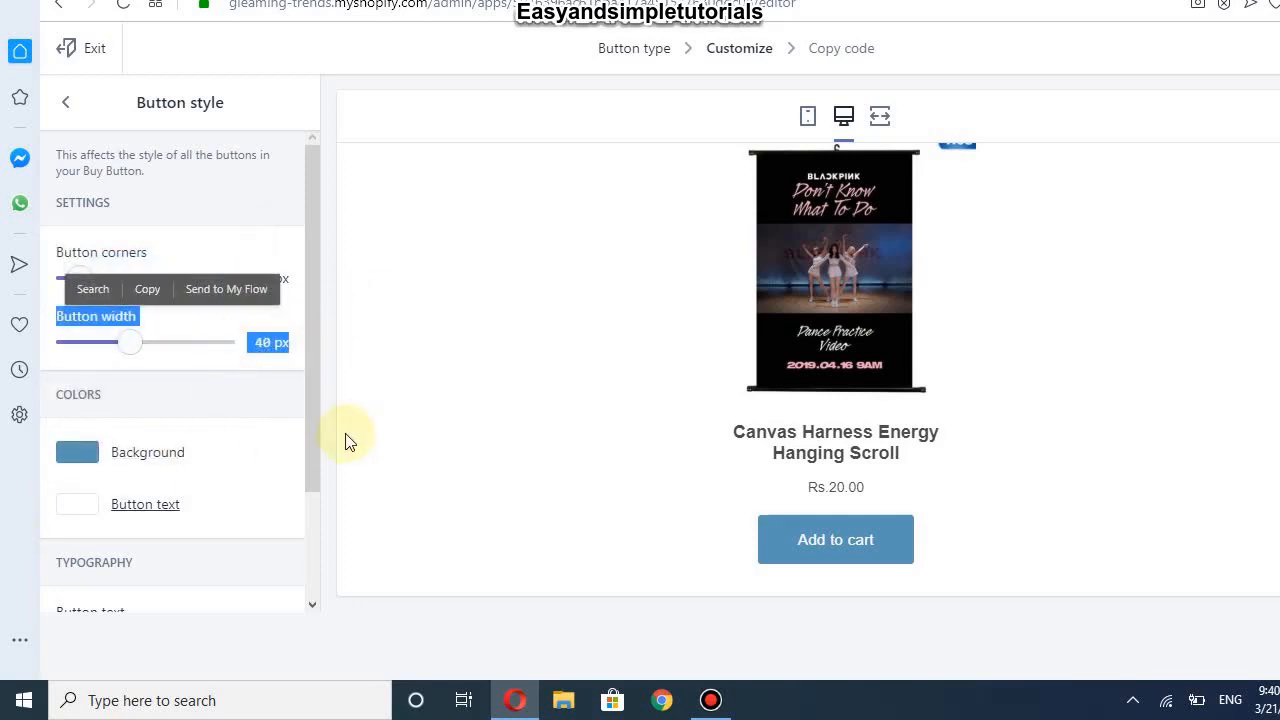
# Step: Set the button text to 18 px Helvetica Neue and test Add to cart in the preview
pyautogui.moveTo(309, 451); pyautogui.dragTo(315, 544)
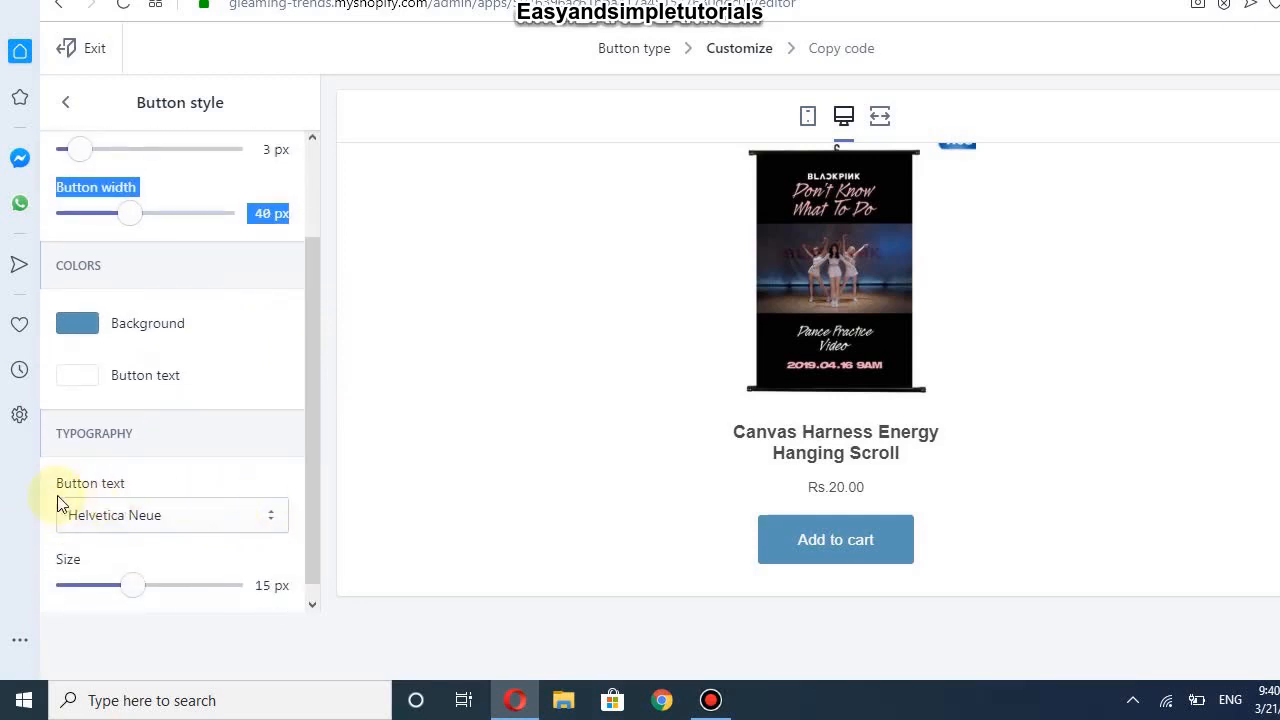
pyautogui.click(151, 516)
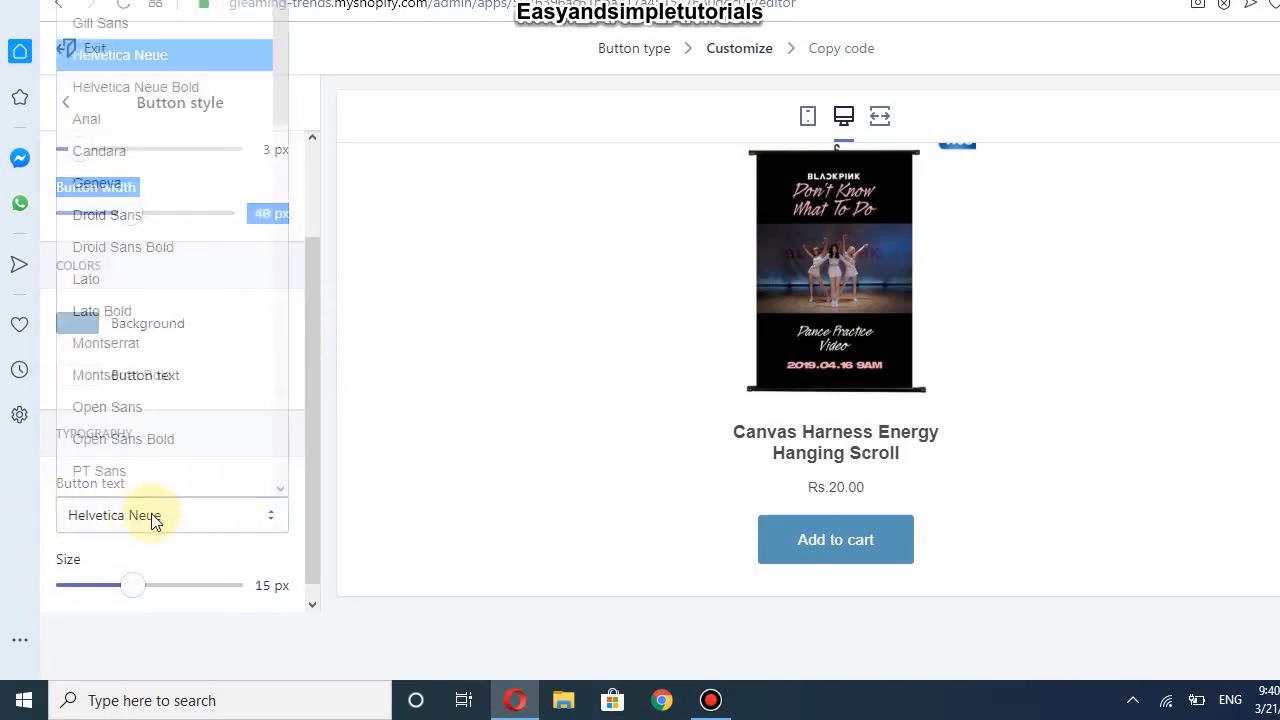
pyautogui.click(314, 398)
pyautogui.moveTo(312, 402); pyautogui.dragTo(219, 581)
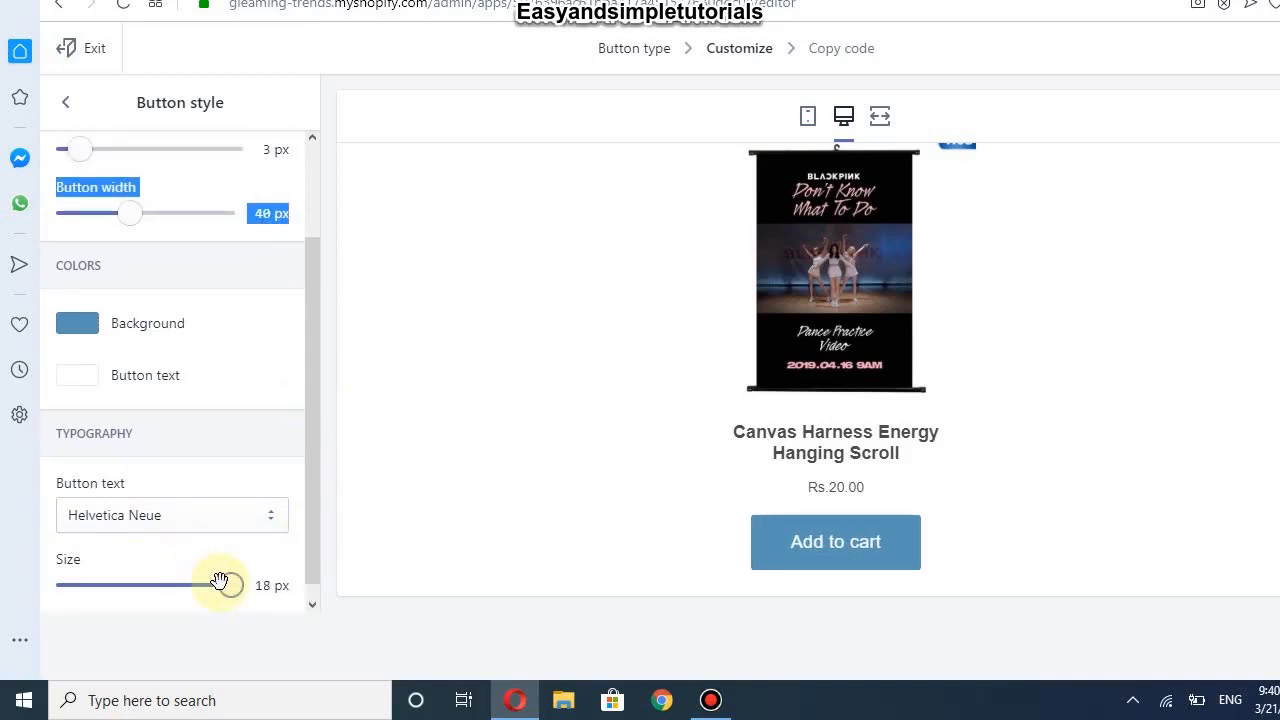
pyautogui.click(811, 551)
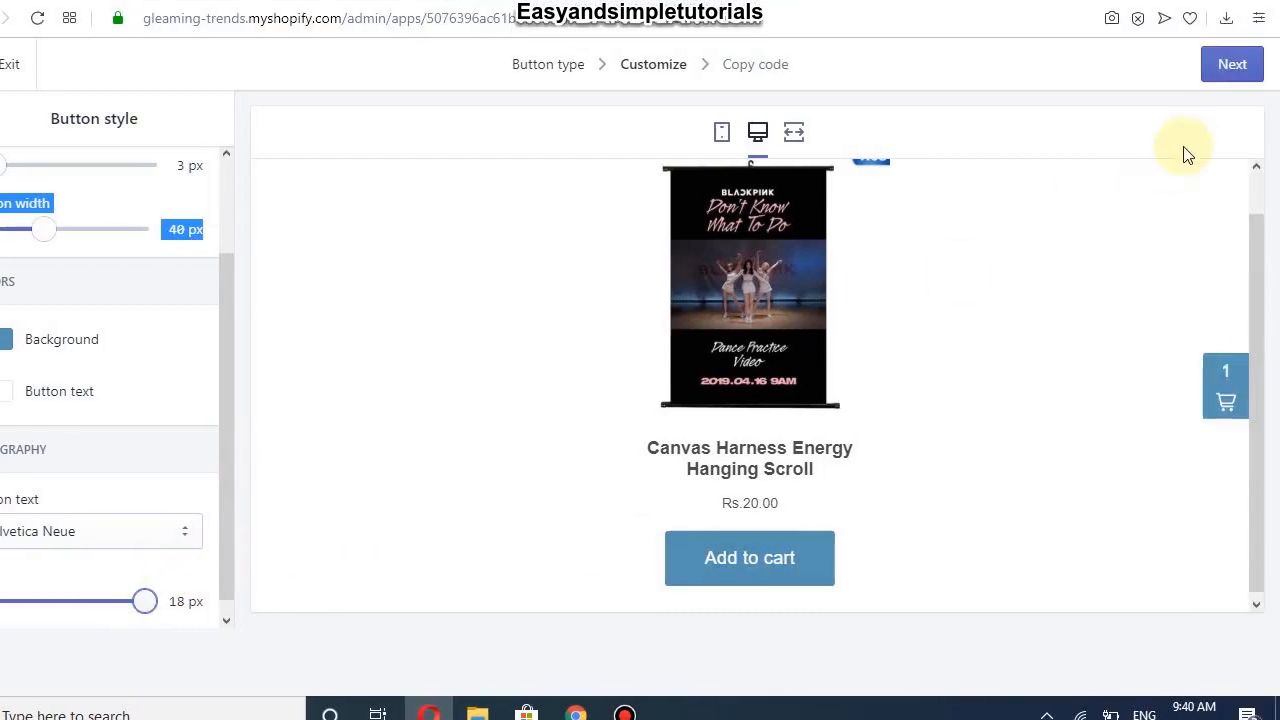
# Step: Advance to the Copy code step and copy the Buy Button embed code to the clipboard
pyautogui.click(1231, 66)
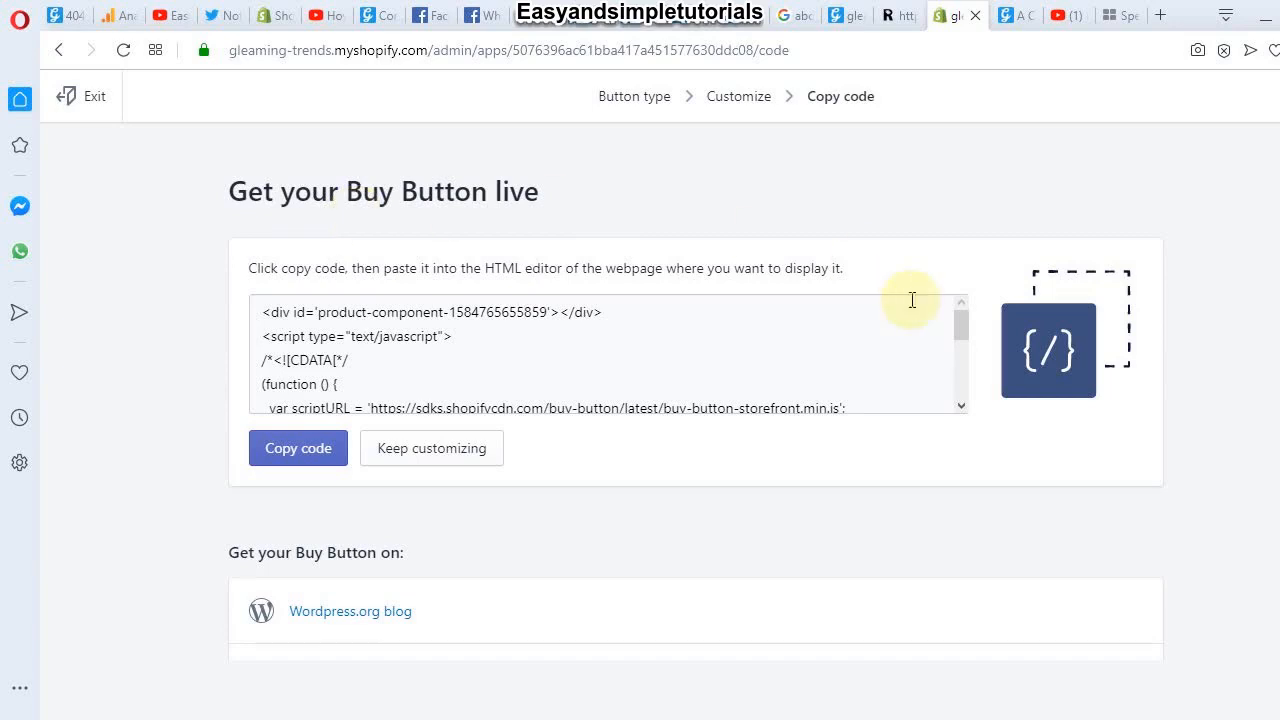
pyautogui.moveTo(960, 334)
pyautogui.mouseDown()
pyautogui.moveTo(960, 366)
pyautogui.moveTo(960, 338)
pyautogui.mouseUp()
pyautogui.click(283, 466)
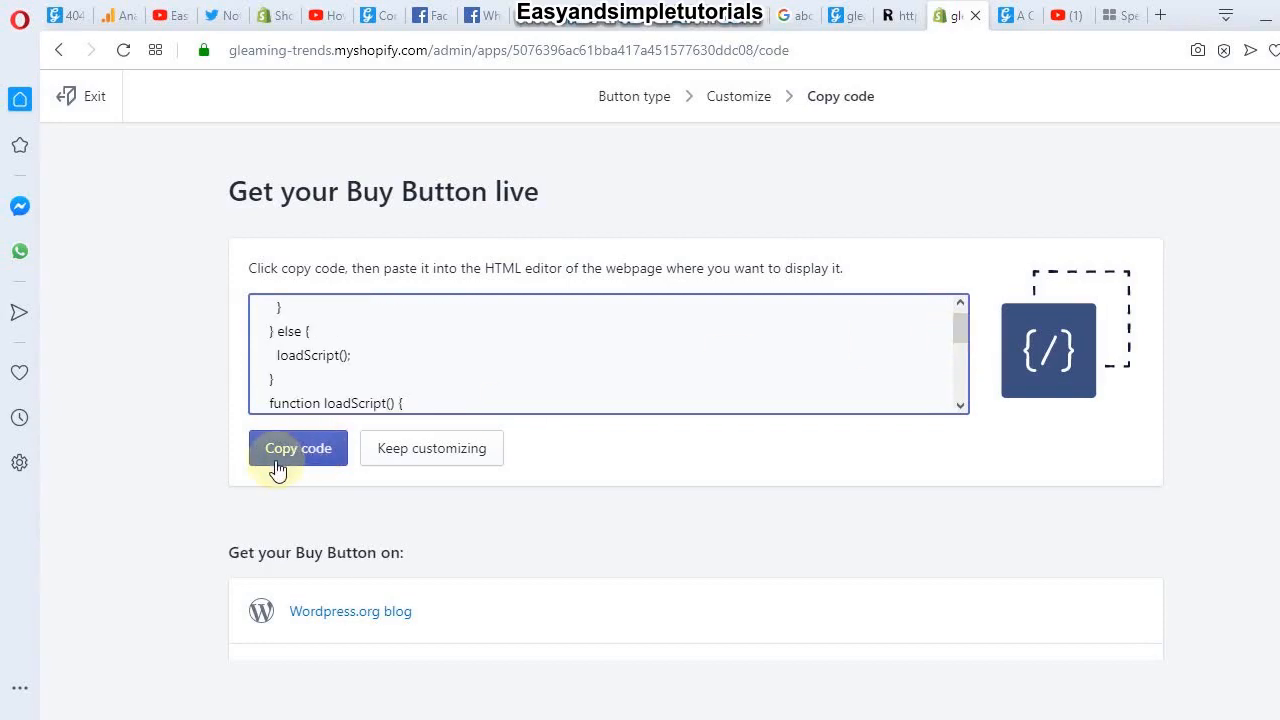
pyautogui.click(278, 470)
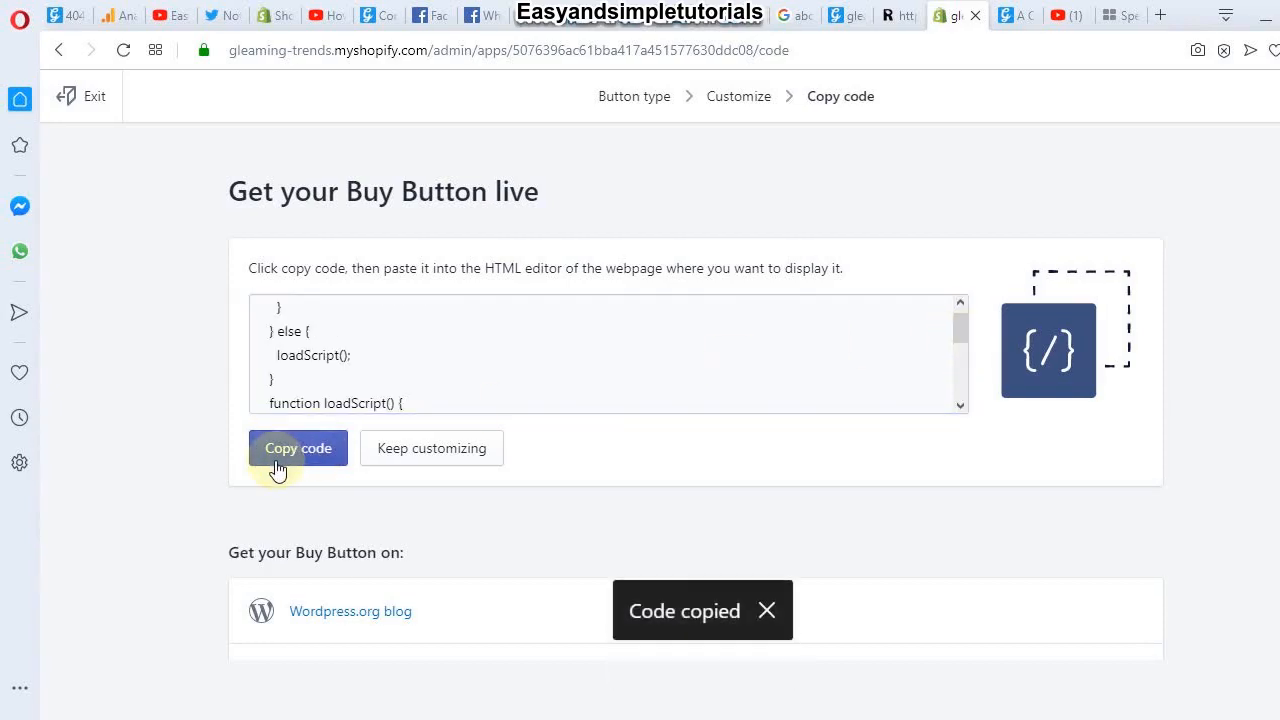
pyautogui.click(88, 100)
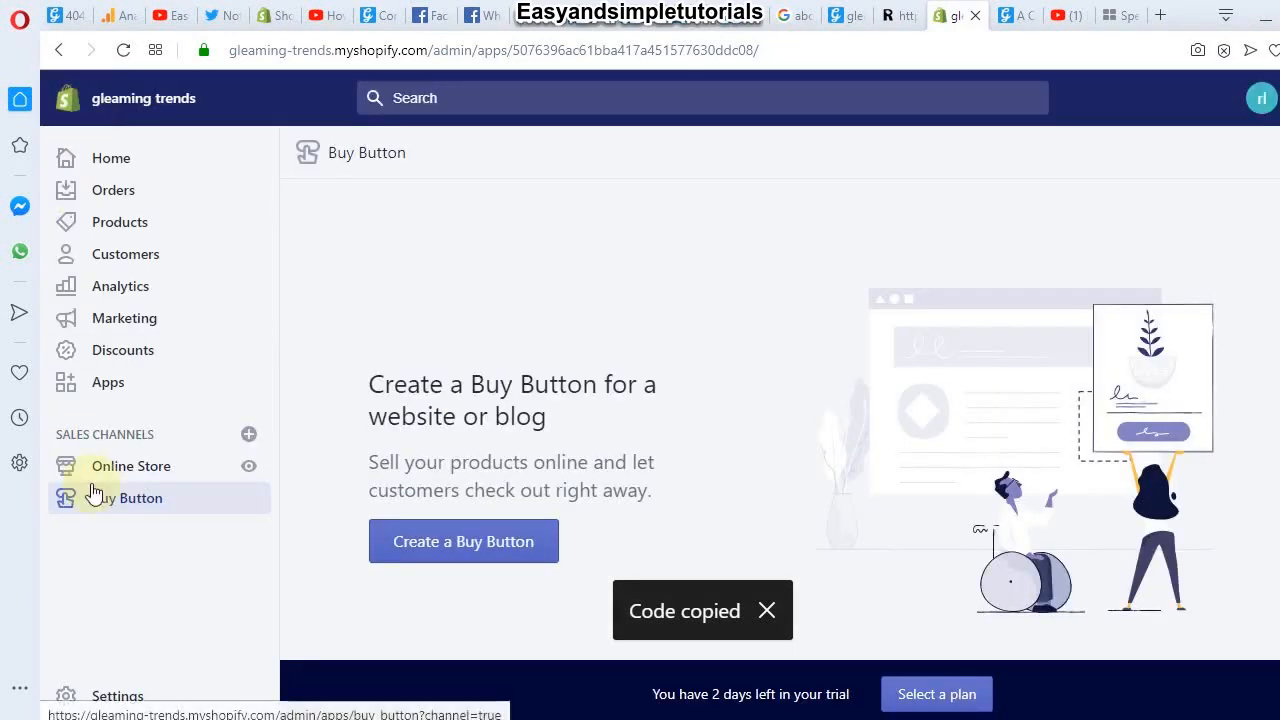
# Step: Open the 'A COMPLETE GUIDE TO BIRTHSTONE JEWELRY' blog post for editing and show its HTML
pyautogui.click(177, 476)
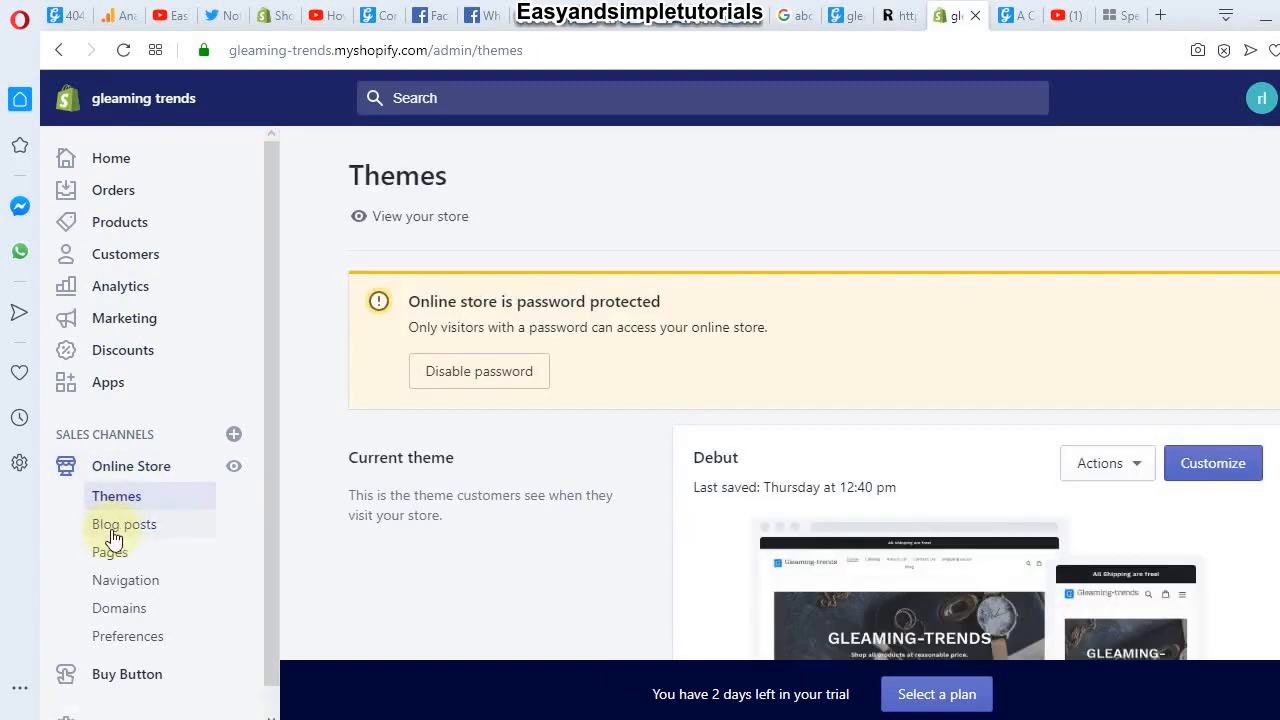
pyautogui.click(113, 530)
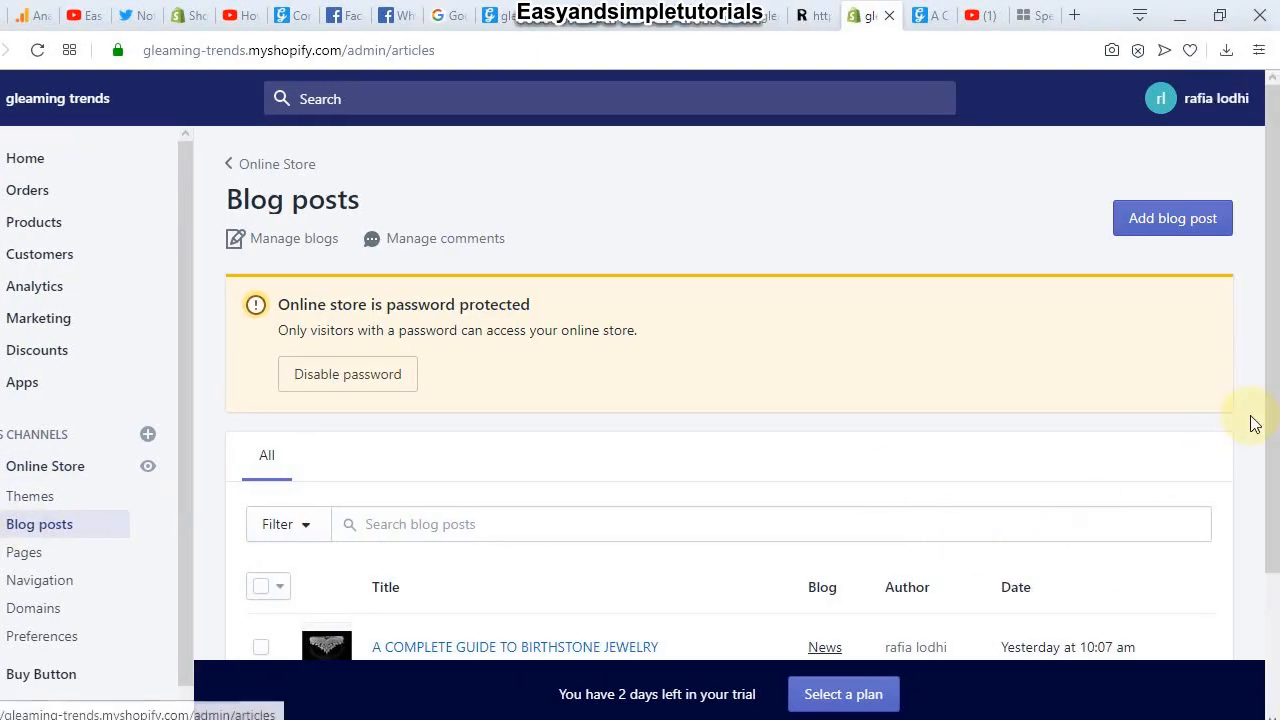
pyautogui.moveTo(1253, 422); pyautogui.dragTo(1278, 584)
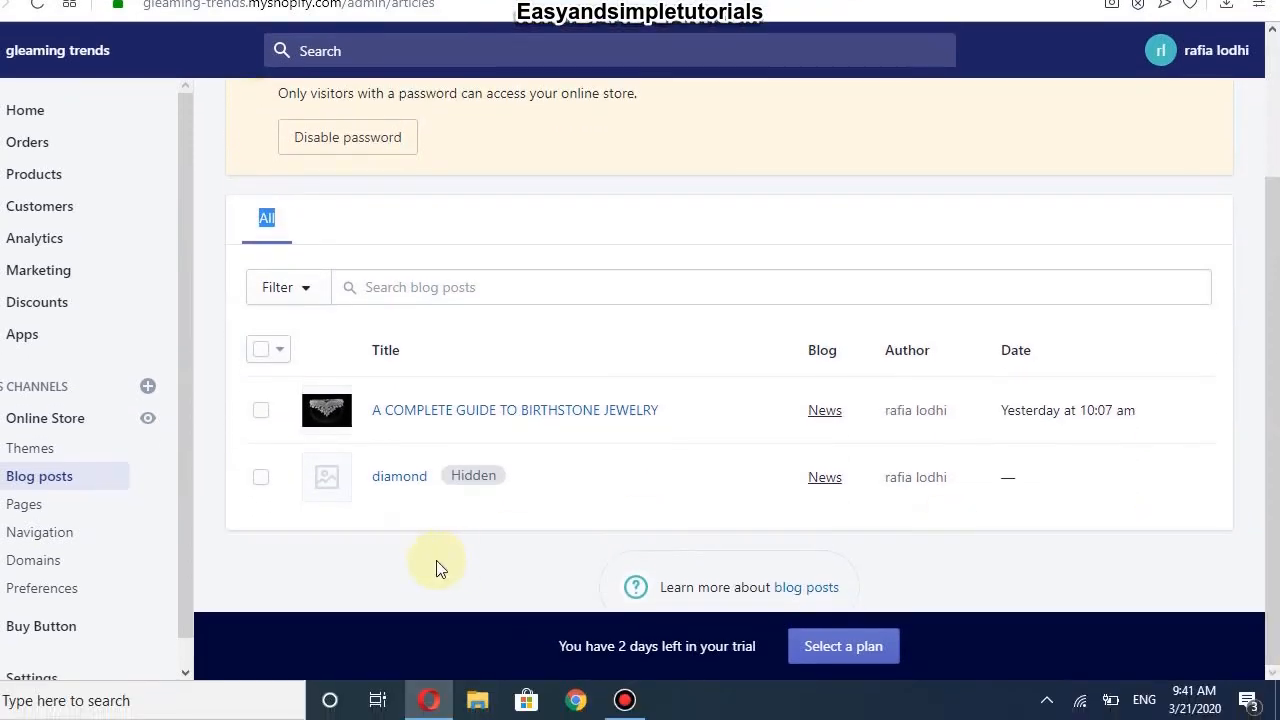
pyautogui.click(291, 410)
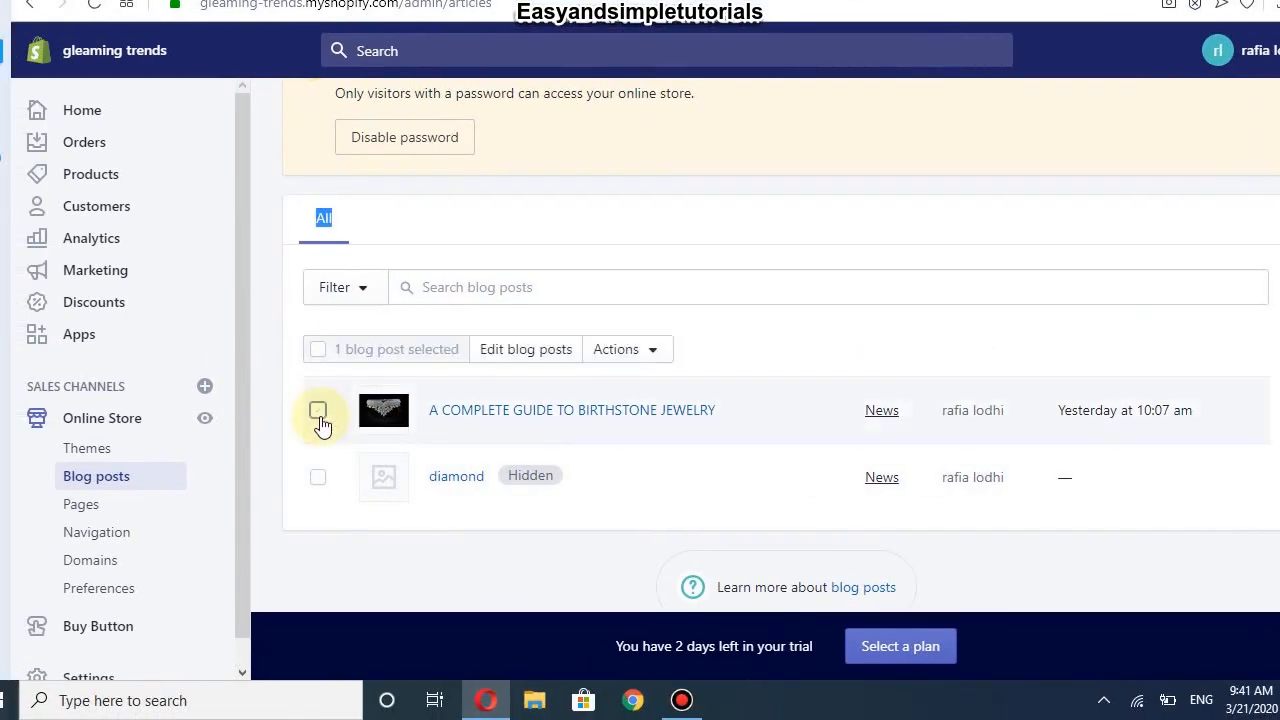
pyautogui.click(493, 413)
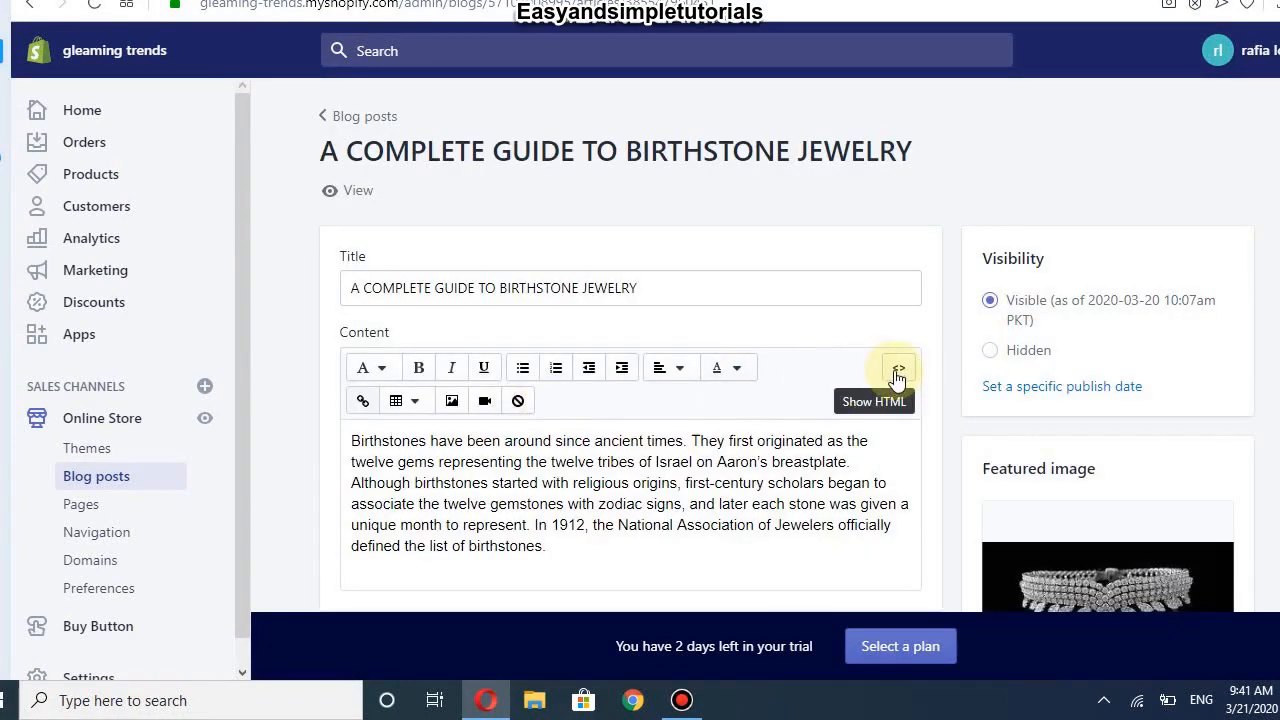
pyautogui.click(897, 372)
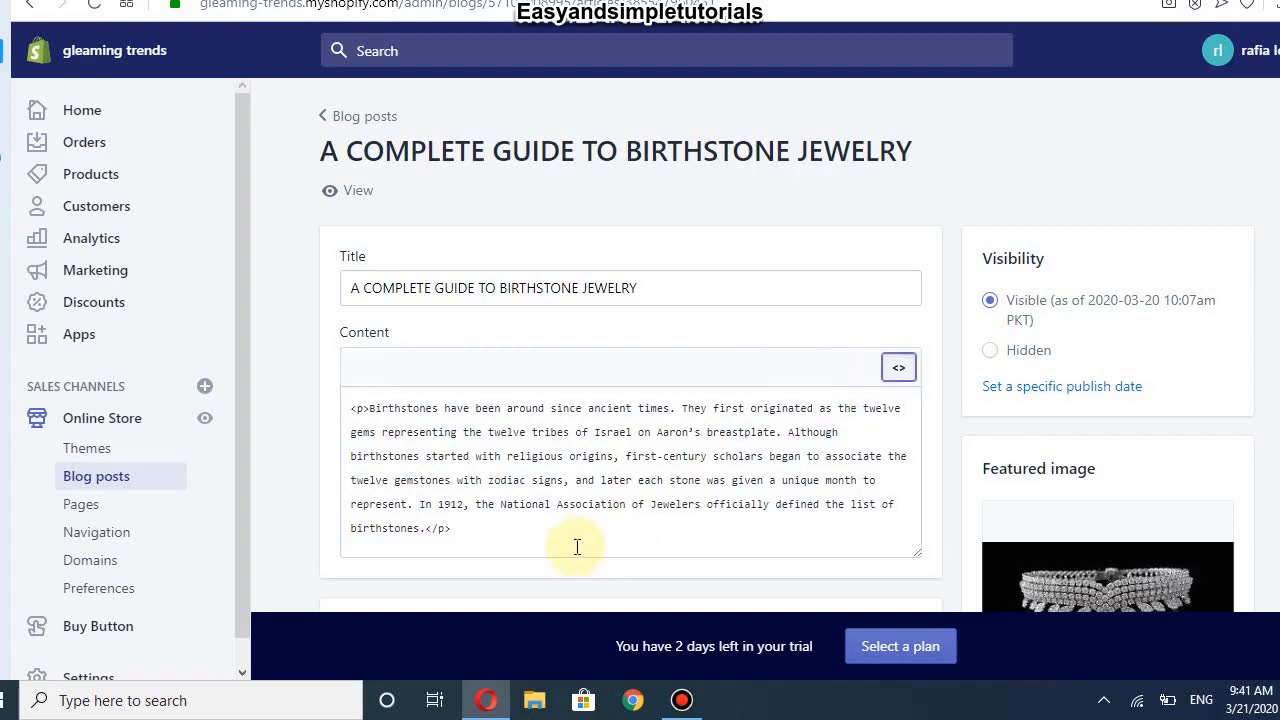
# Step: Paste the Buy Button embed code on a new line after the closing </p> and save the post
pyautogui.click(529, 543)
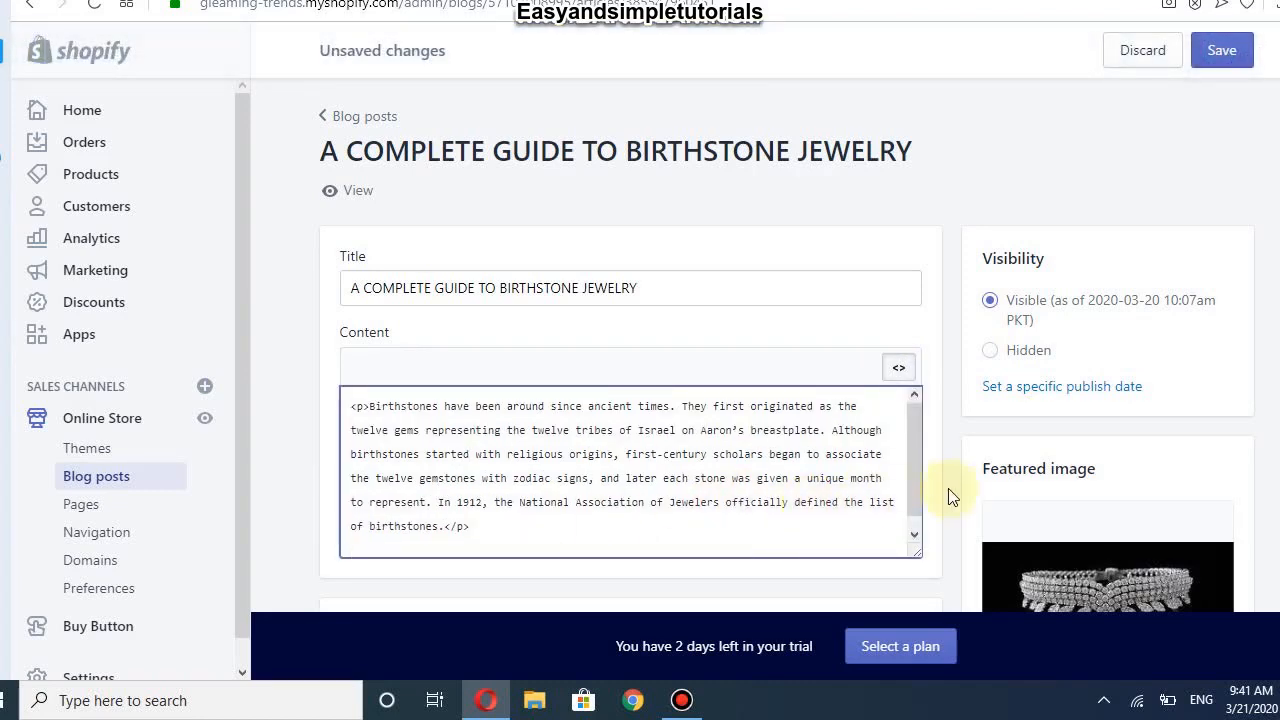
pyautogui.scroll(-1, 914, 486)
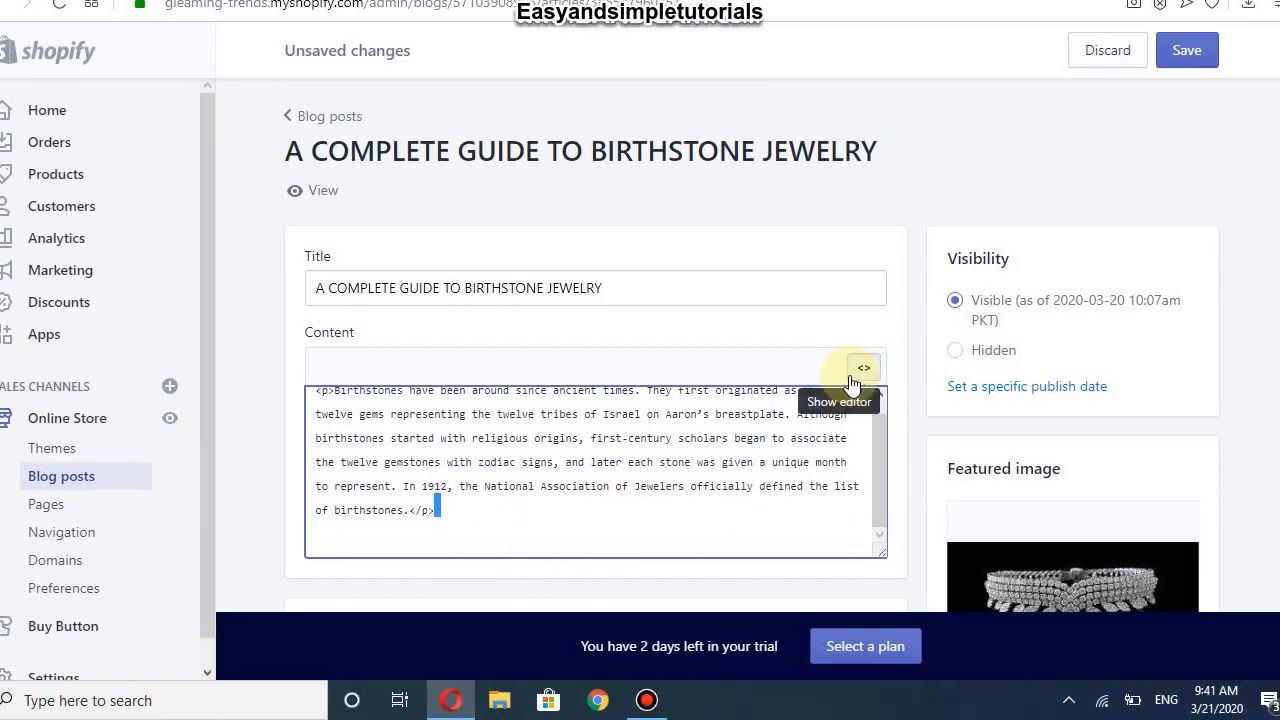
pyautogui.click(864, 372)
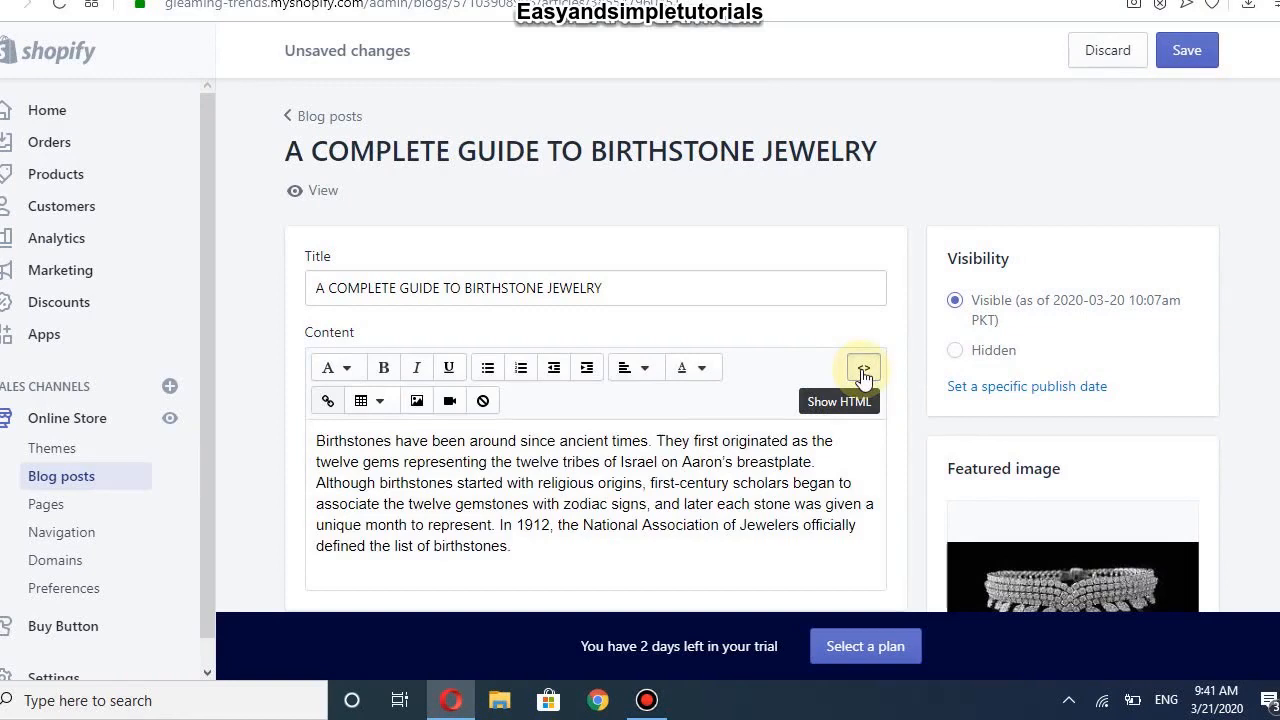
pyautogui.click(864, 372)
pyautogui.click(454, 543)
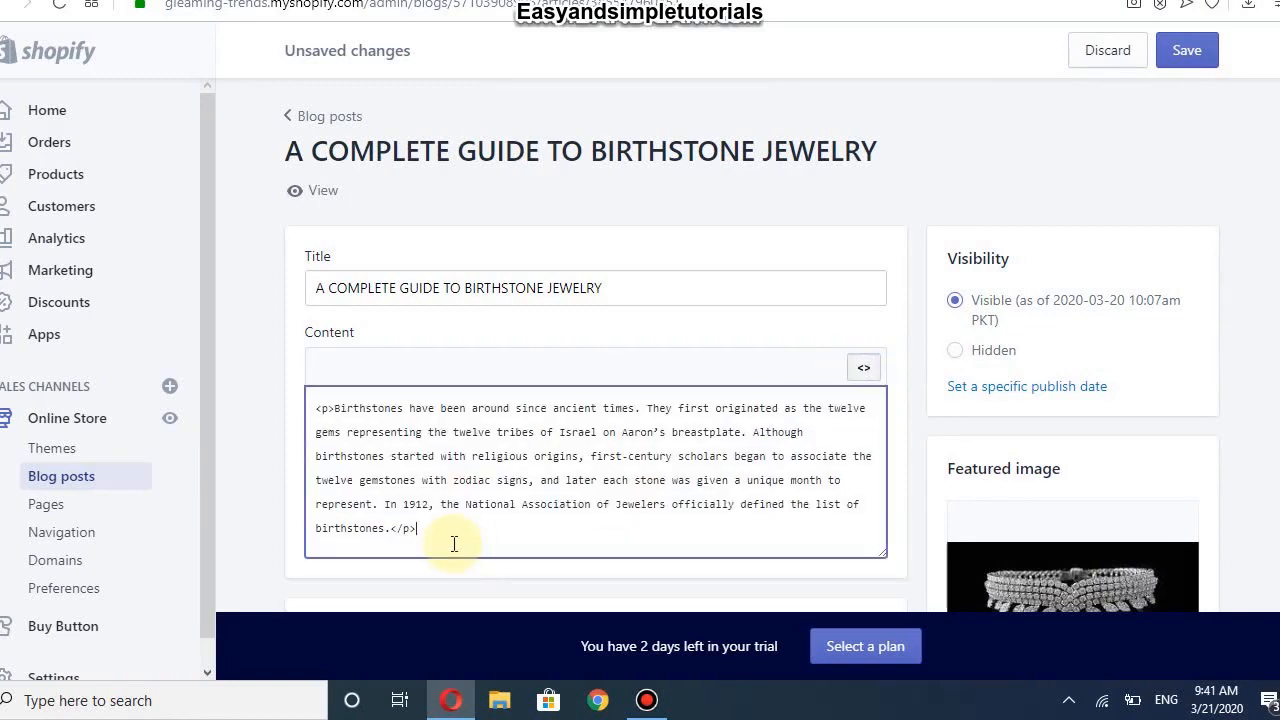
pyautogui.press('Return')
pyautogui.hotkey('ctrl', 'v')
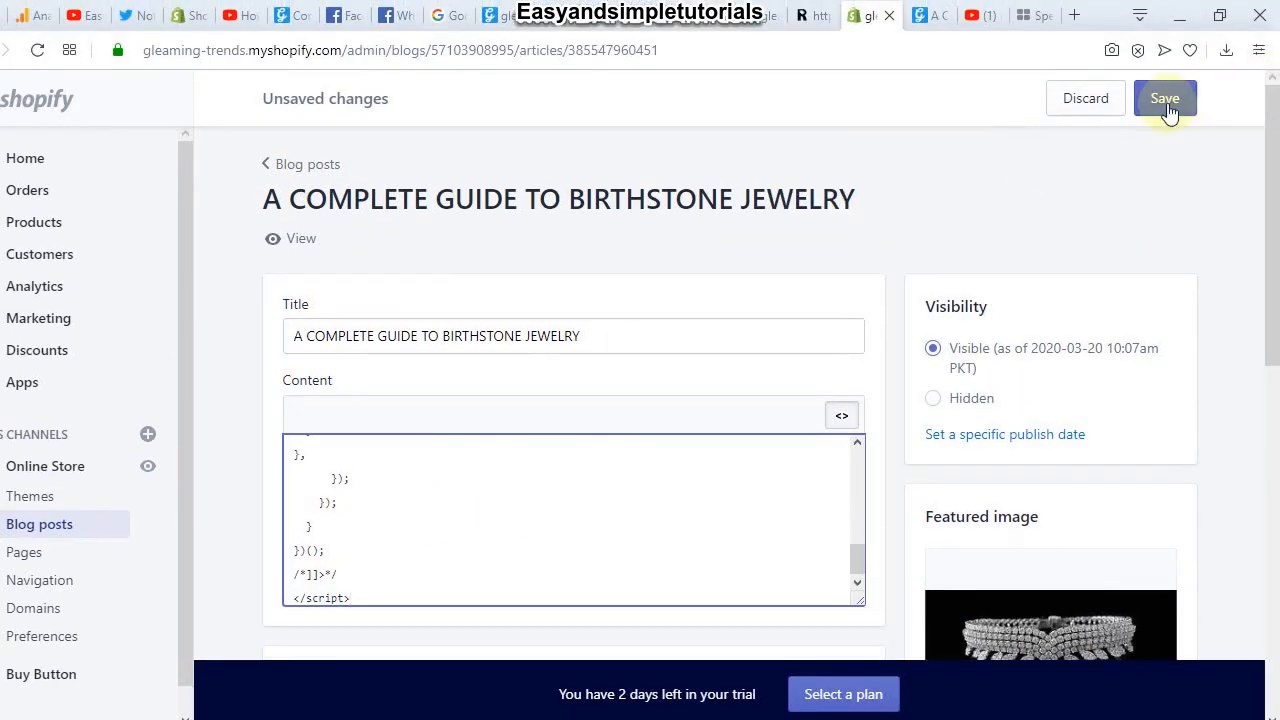
pyautogui.click(1190, 60)
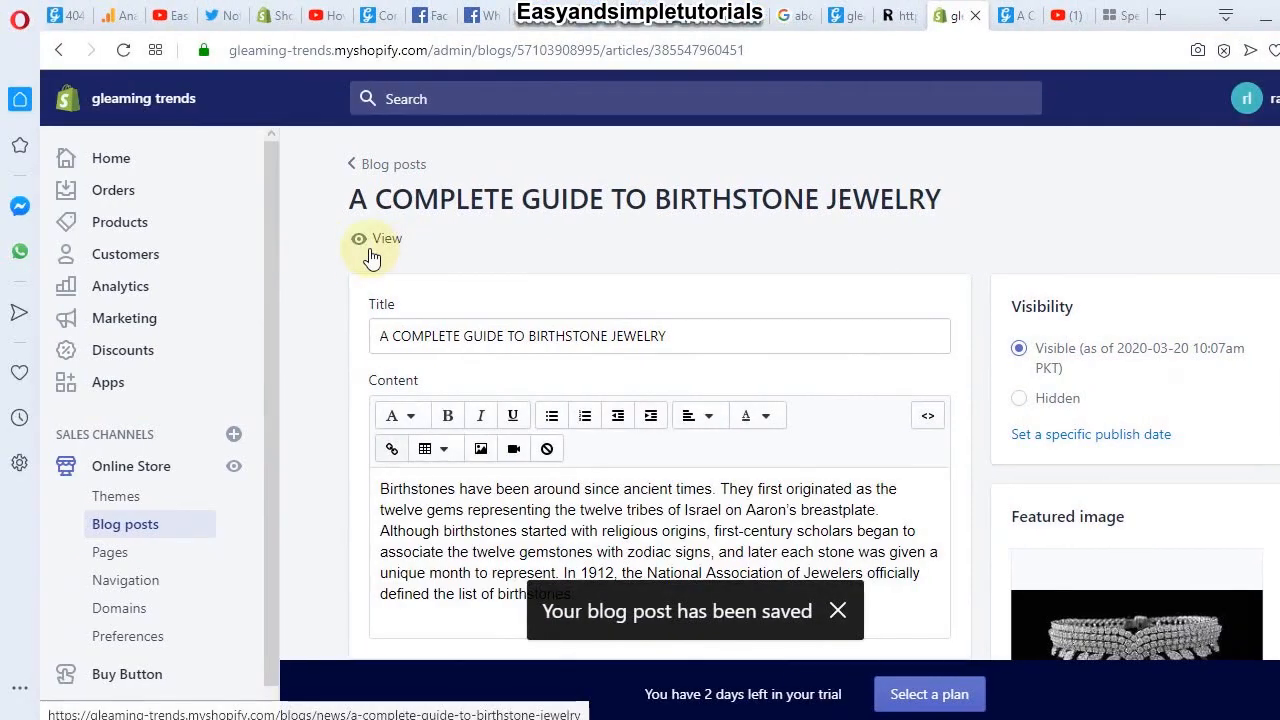
# Step: View the live birthstone post and scroll to the embedded Rs.20.00 hanging scroll Buy Button
pyautogui.click(368, 256)
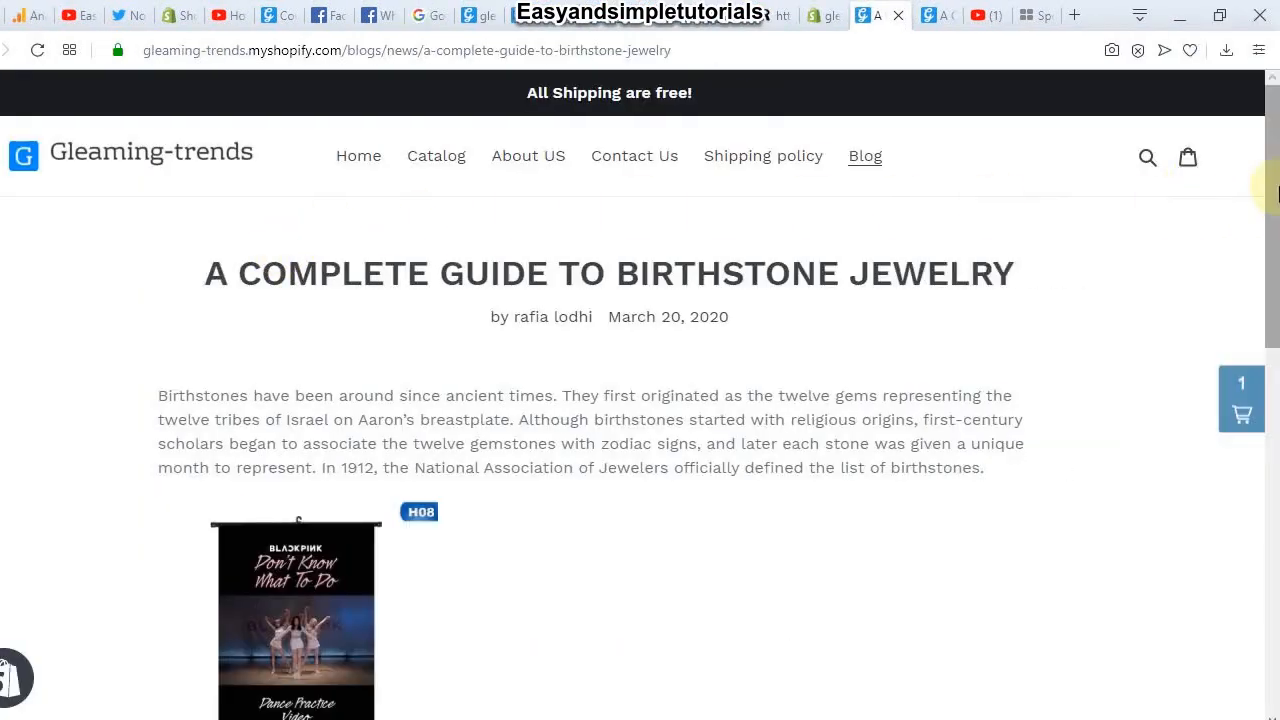
pyautogui.scroll(-2, 1270, 190)
pyautogui.moveTo(1277, 297); pyautogui.dragTo(1277, 306)
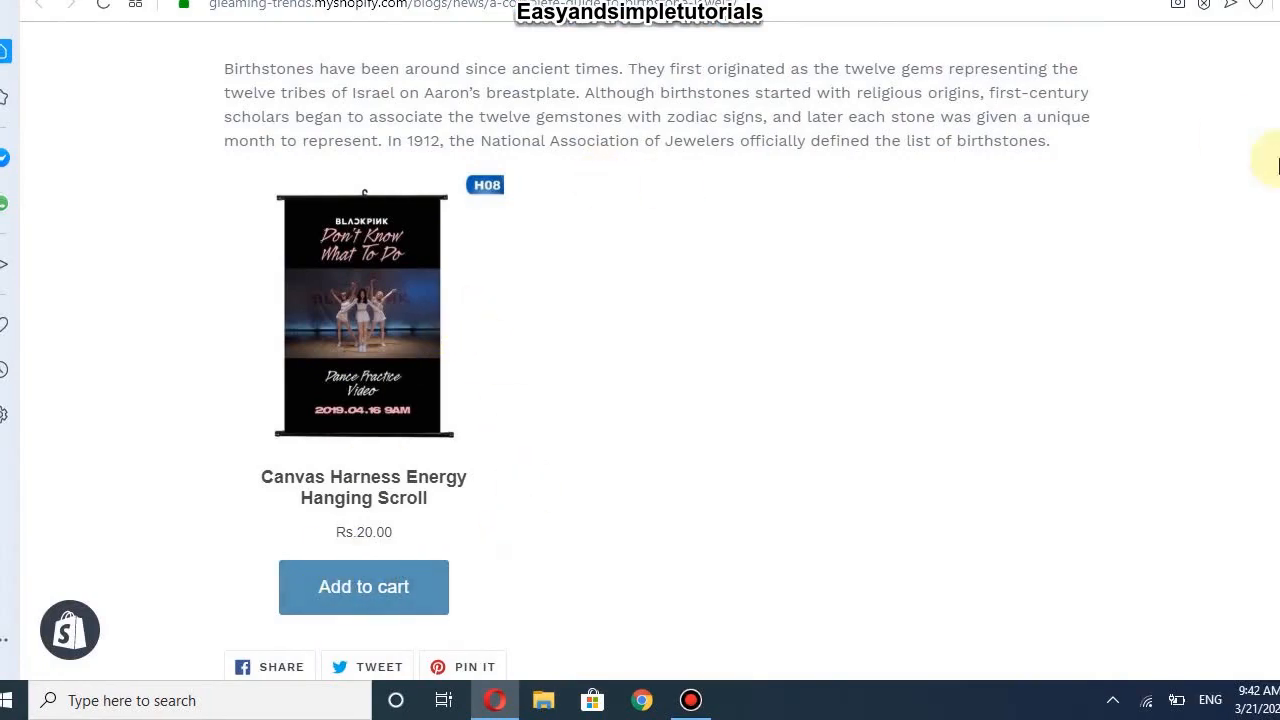
pyautogui.moveTo(1278, 213); pyautogui.dragTo(1278, 155)
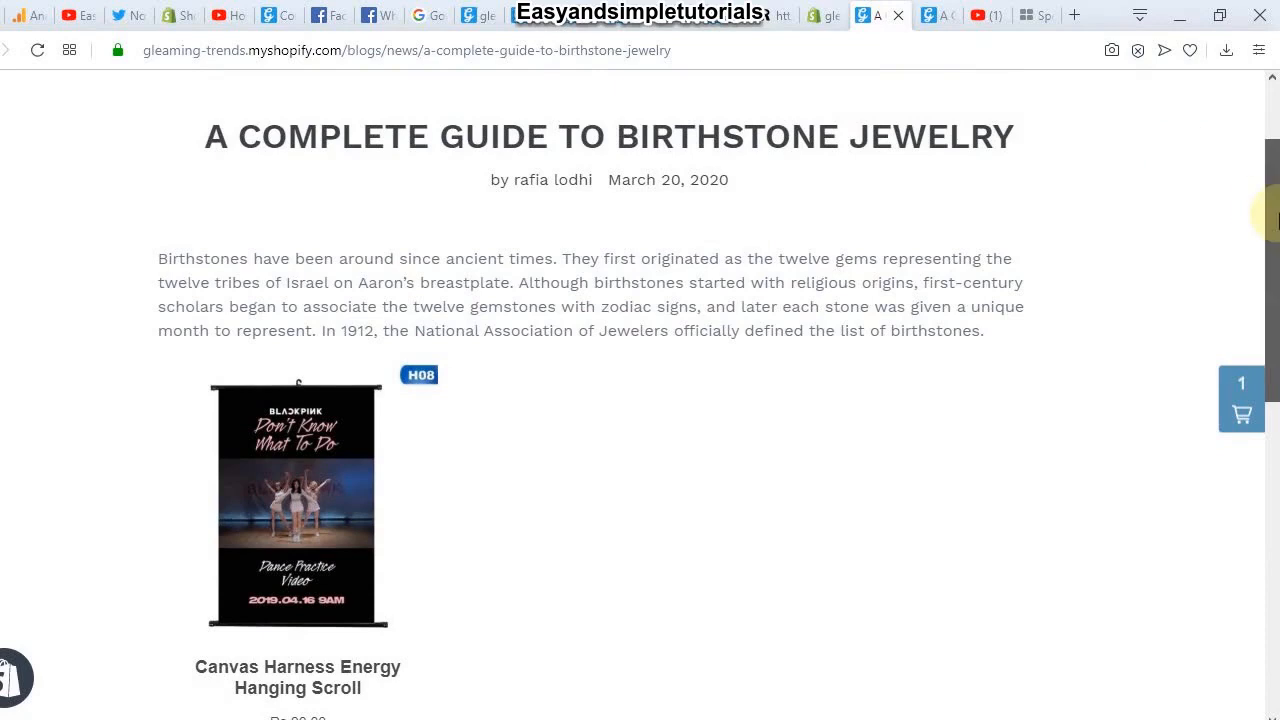
pyautogui.moveTo(1278, 222); pyautogui.dragTo(1268, 320)
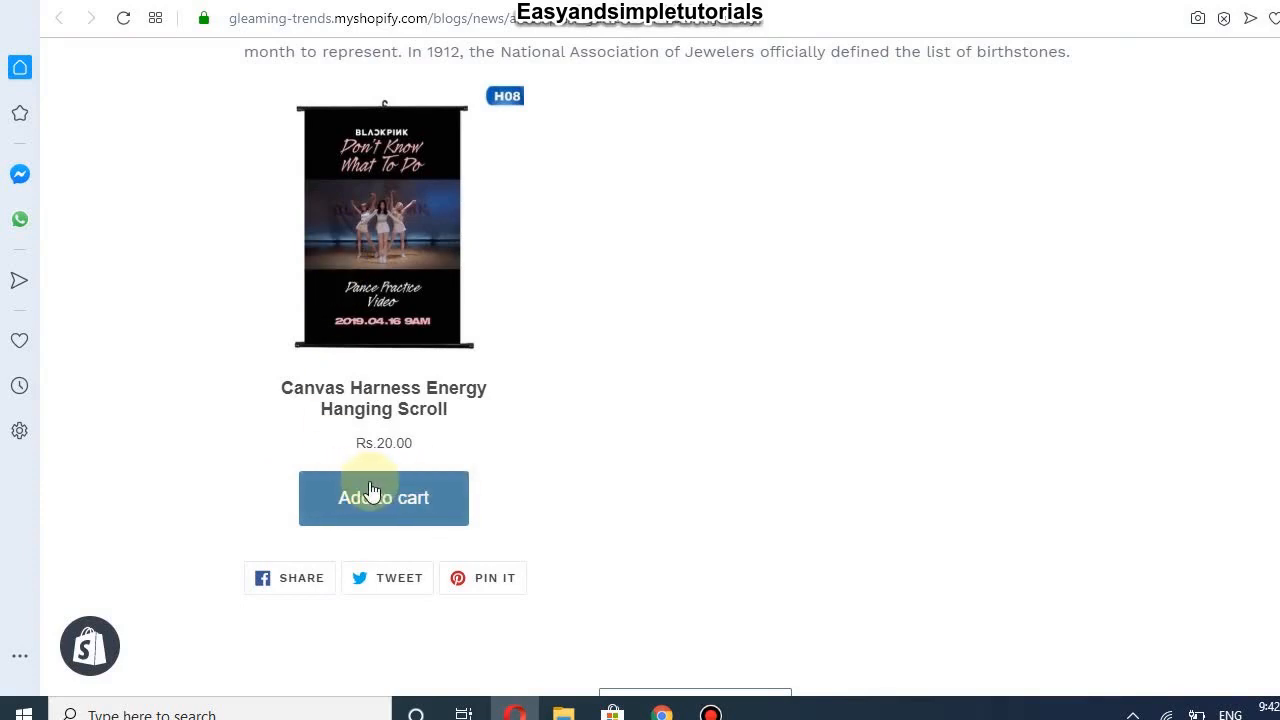
# Step: Add the hanging scroll to the cart twice for a Rs.40.00 subtotal, then close the cart
pyautogui.click(323, 509)
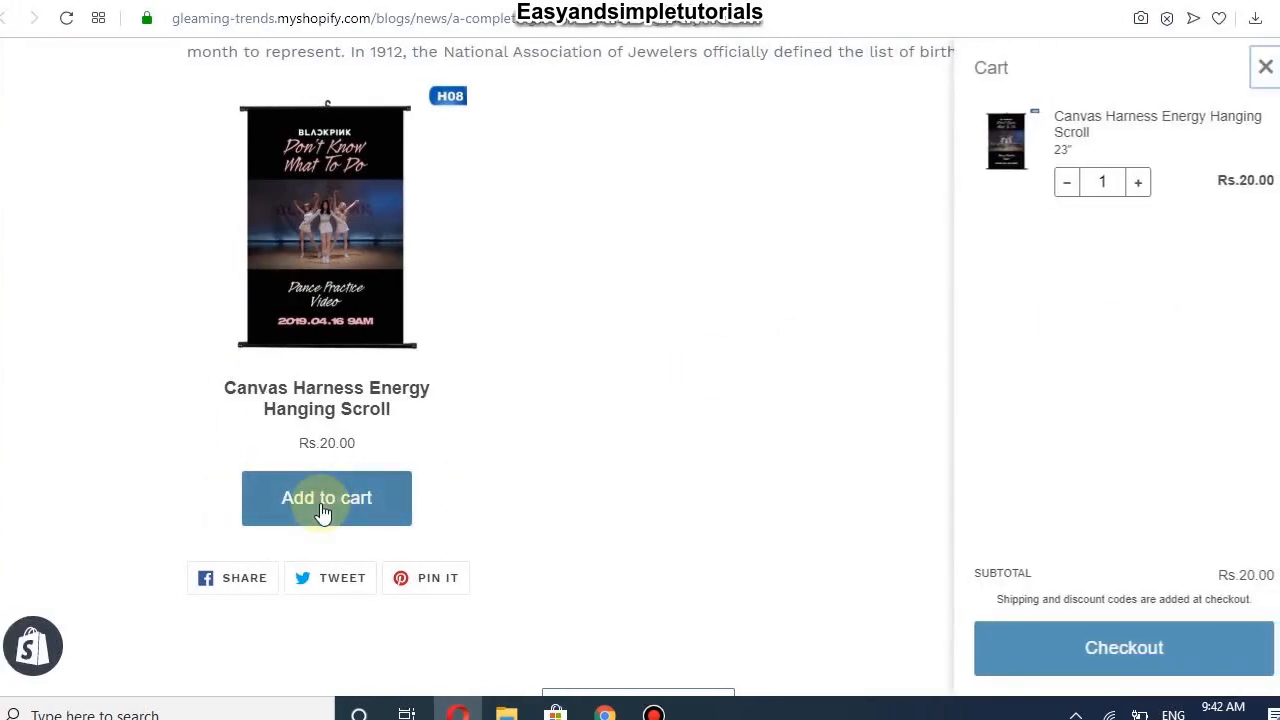
pyautogui.click(337, 500)
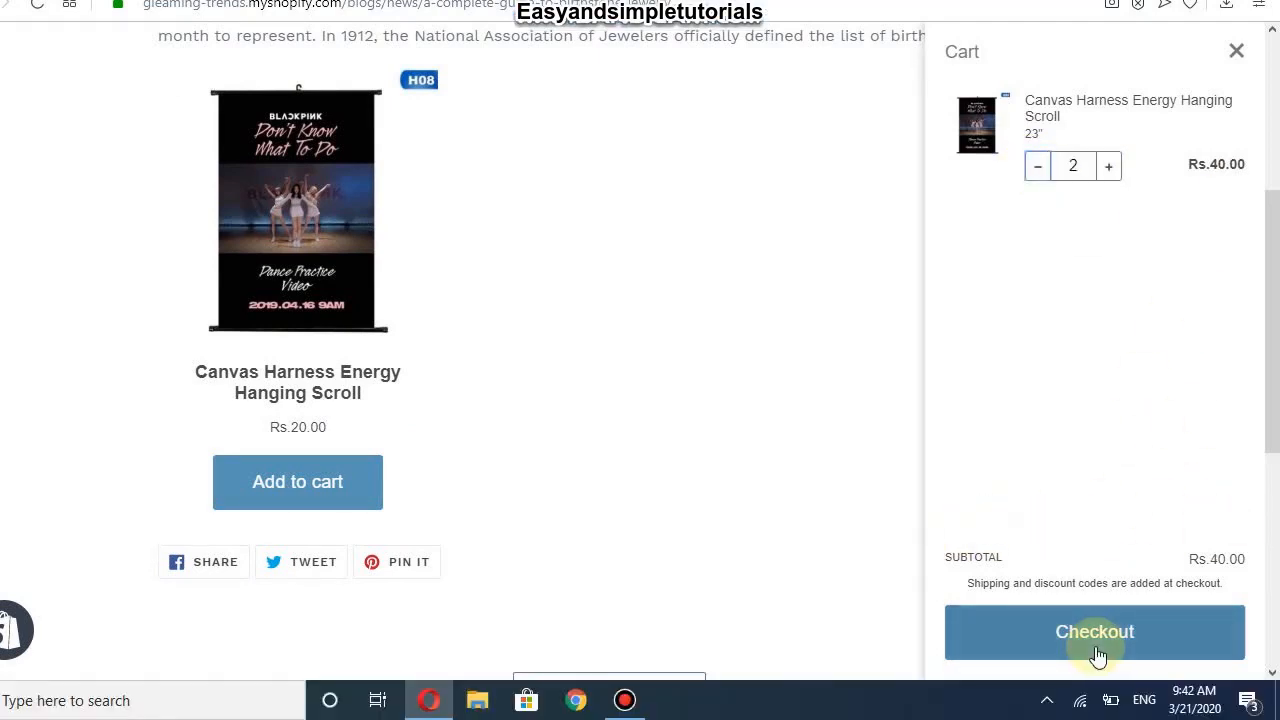
pyautogui.click(766, 563)
pyautogui.moveTo(1274, 340); pyautogui.dragTo(1277, 250)
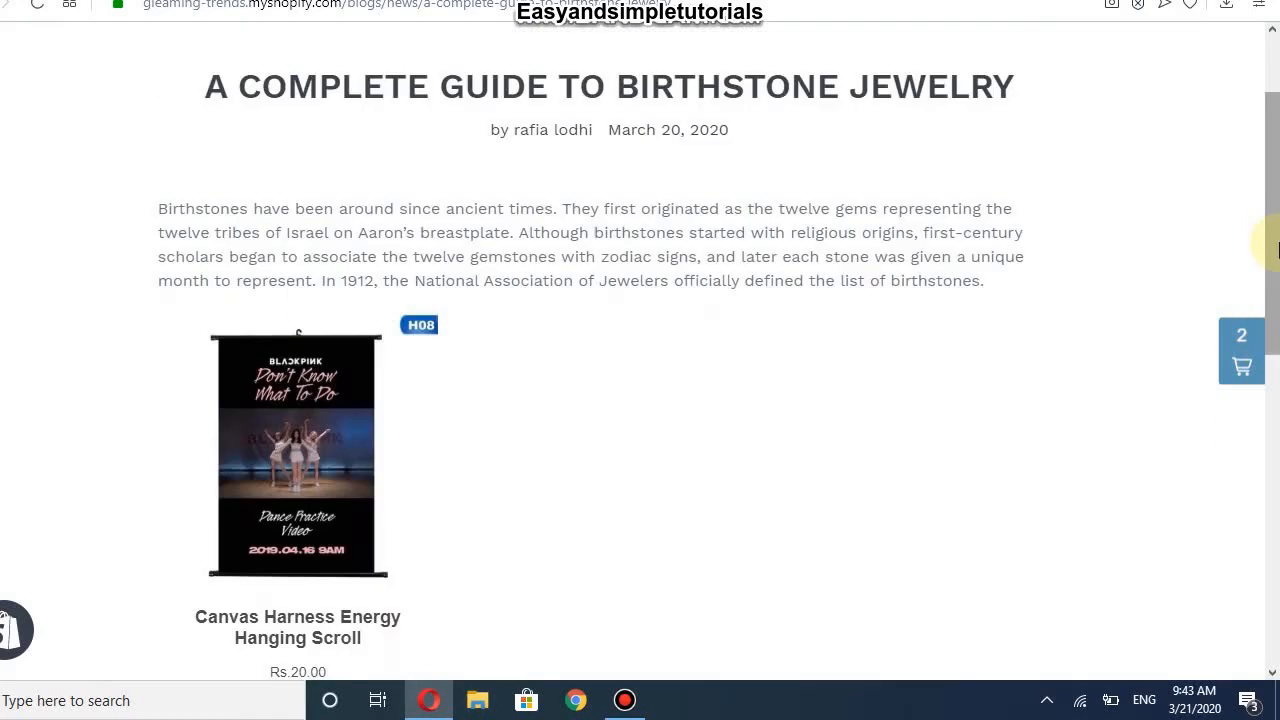